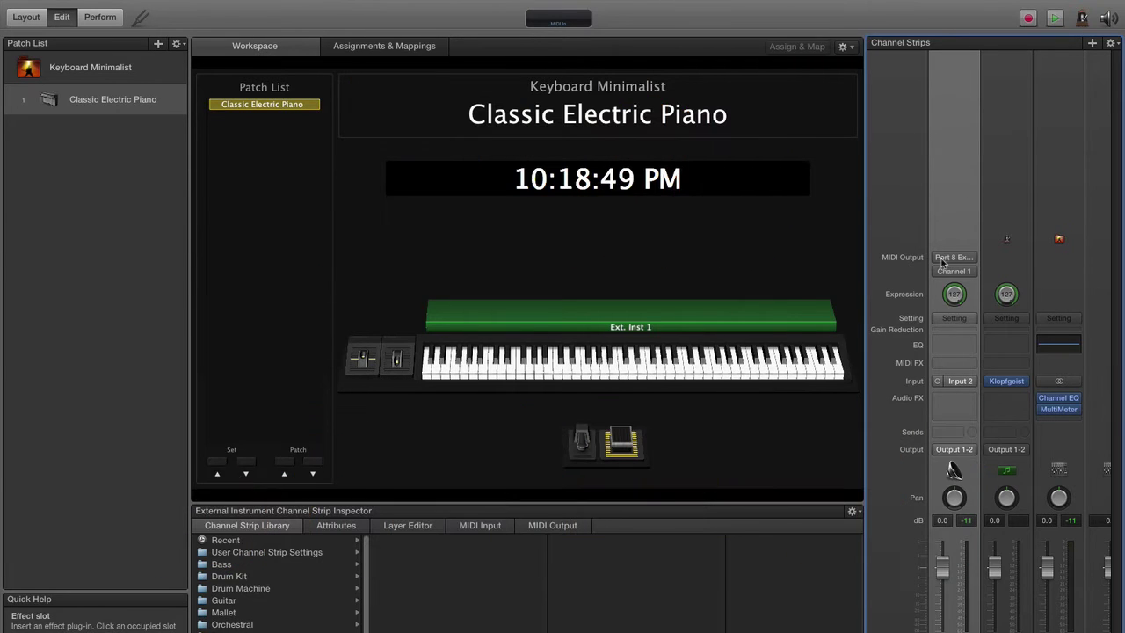
Confirm the new strip's MIDI routing: MPK88 input, Port 8 Express 128 output, Channel 1
{"action": "left_click", "coordinate": [1092, 43]}
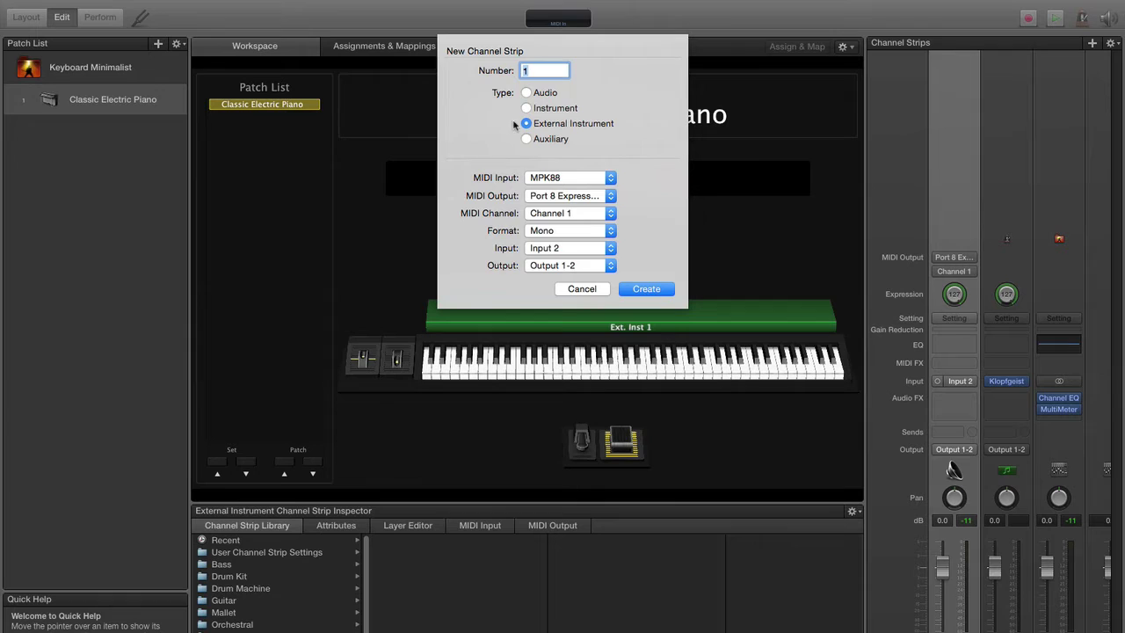
{"action": "left_click", "coordinate": [568, 180]}
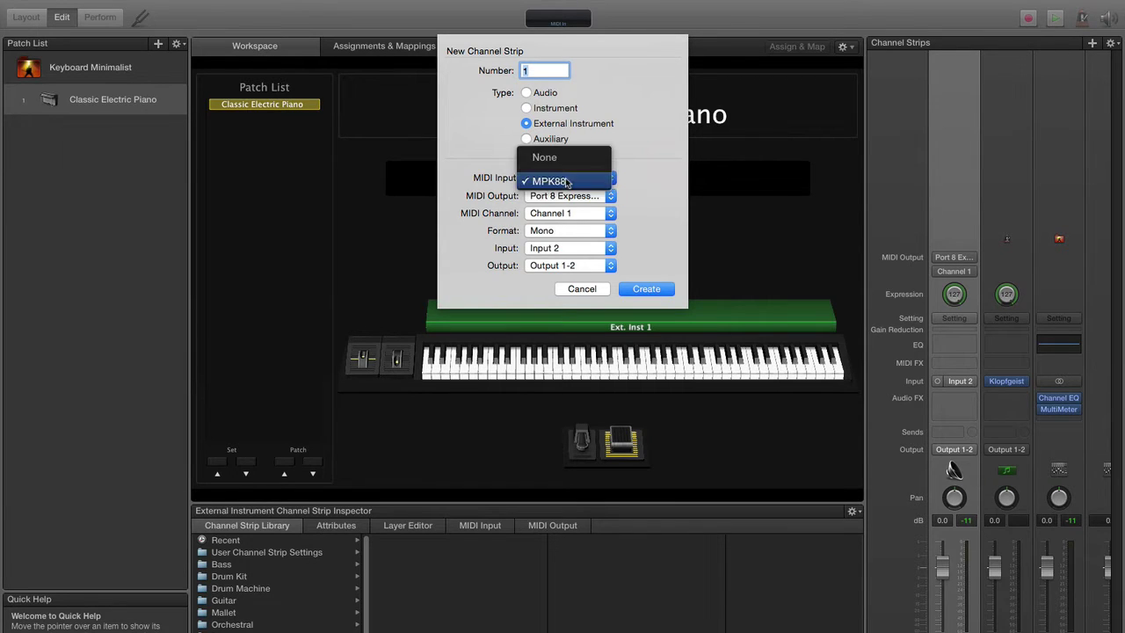
{"action": "left_click", "coordinate": [647, 172]}
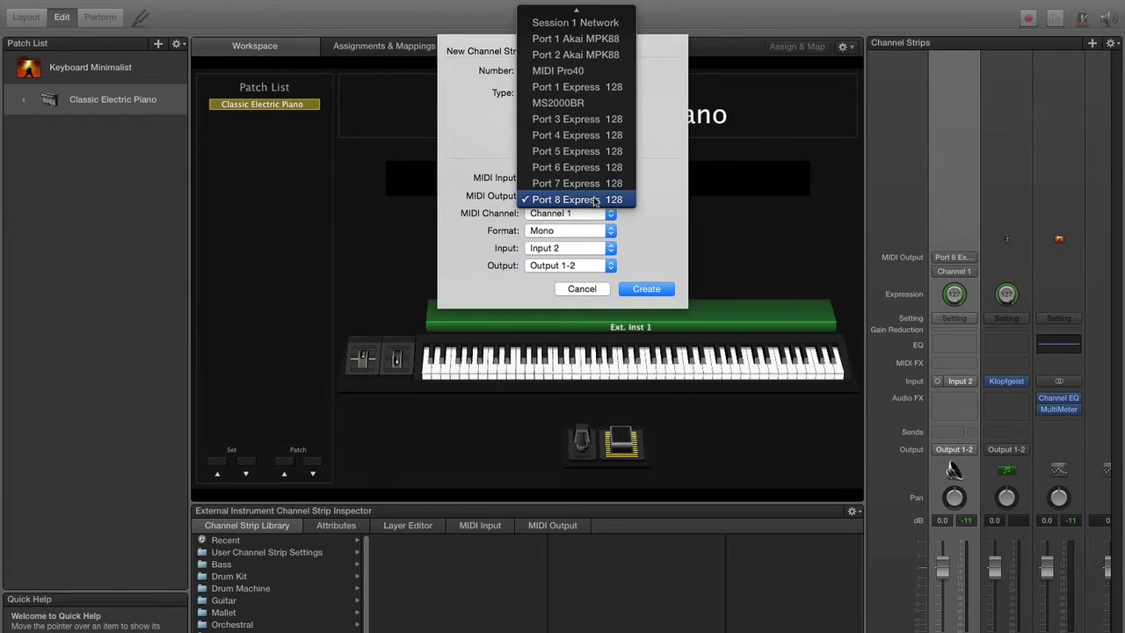
{"action": "left_click", "coordinate": [597, 201]}
{"action": "left_click", "coordinate": [647, 215]}
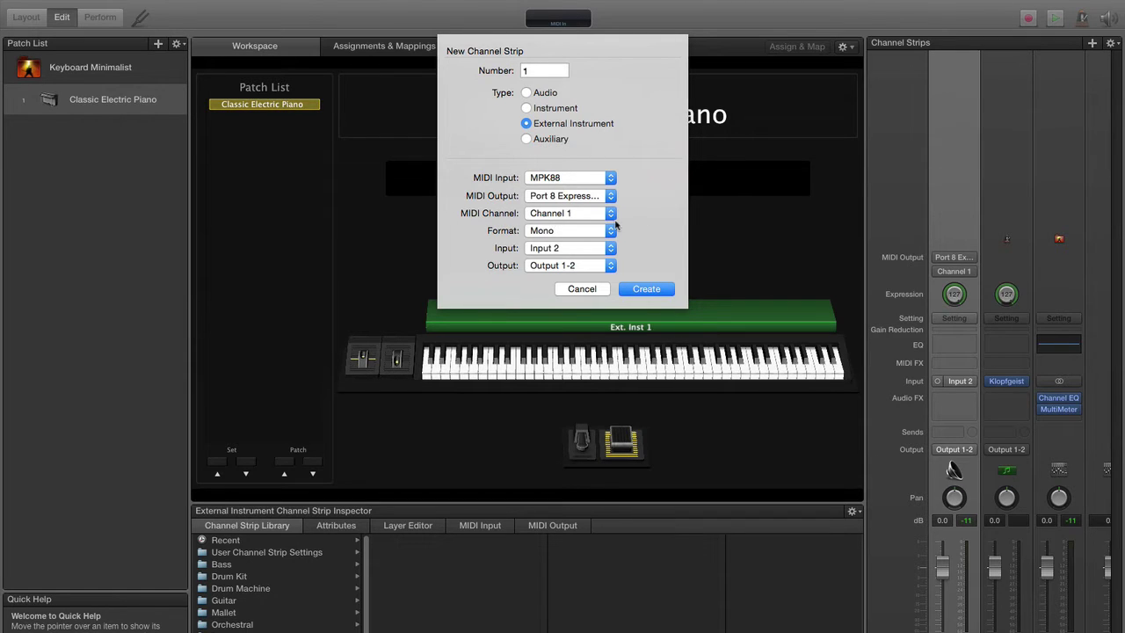
{"action": "left_click", "coordinate": [586, 216]}
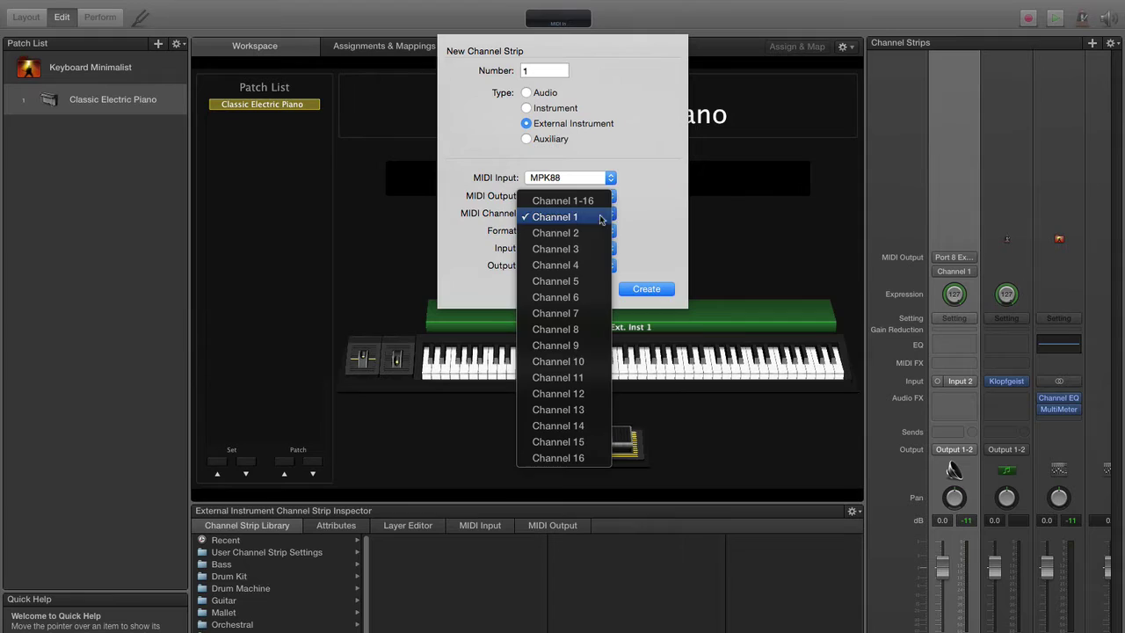
{"action": "left_click", "coordinate": [634, 219]}
Confirm Mono format, Input 2 and Output 1-2, then cancel without adding the strip
{"action": "left_click", "coordinate": [553, 233]}
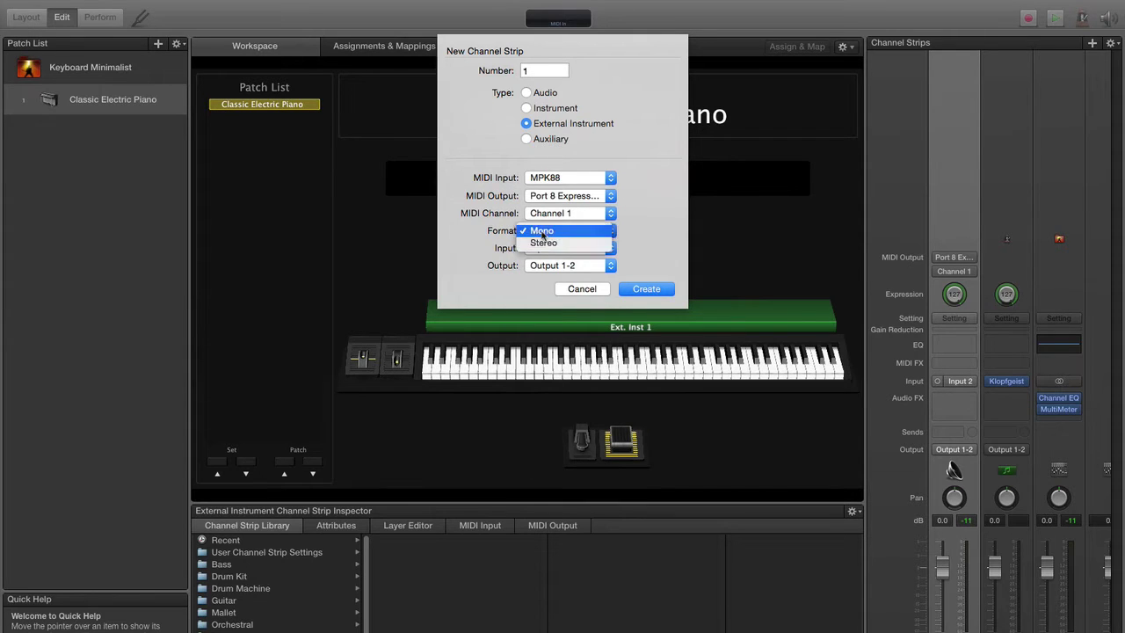
{"action": "left_click", "coordinate": [569, 258]}
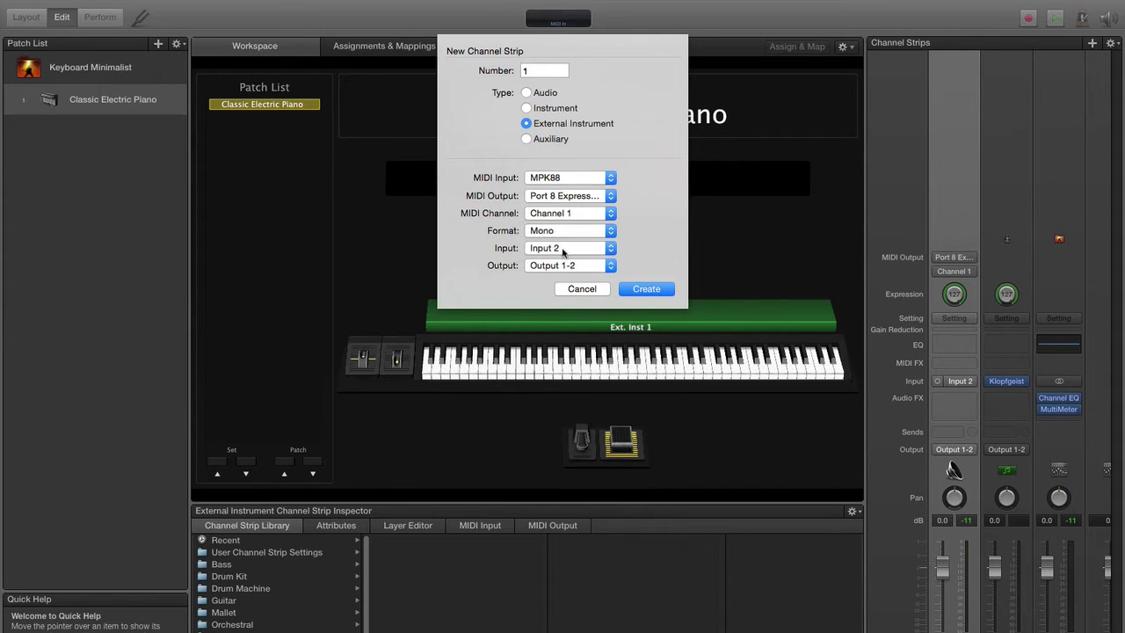
{"action": "left_click", "coordinate": [563, 251]}
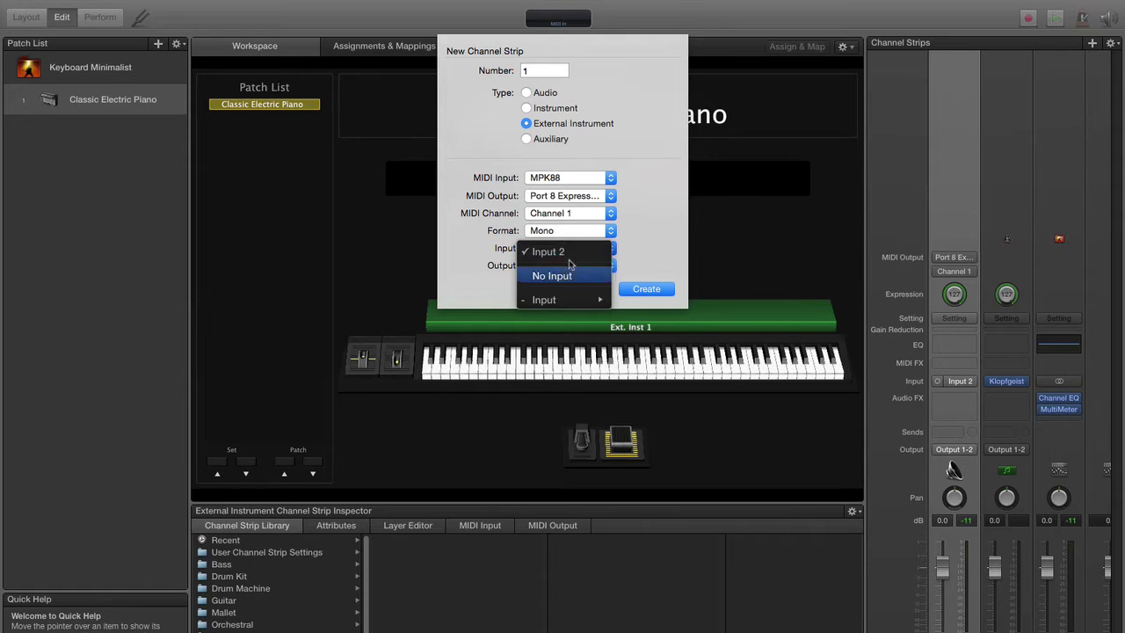
{"action": "mouse_move", "coordinate": [571, 301]}
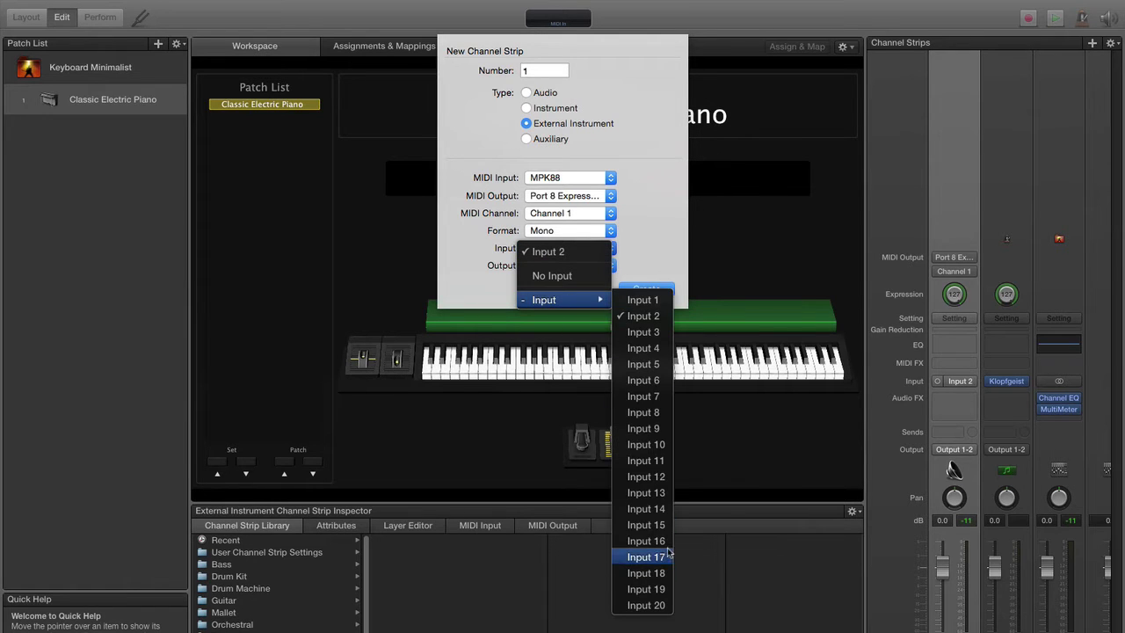
{"action": "key", "text": "Escape"}
{"action": "left_click", "coordinate": [567, 267]}
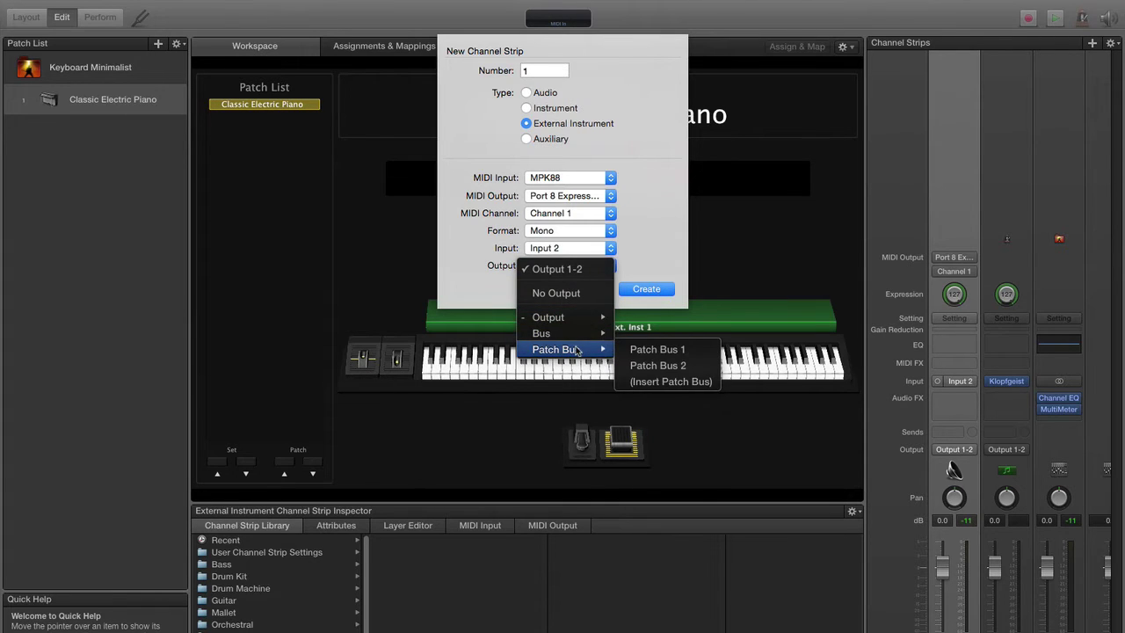
{"action": "key", "text": "Escape"}
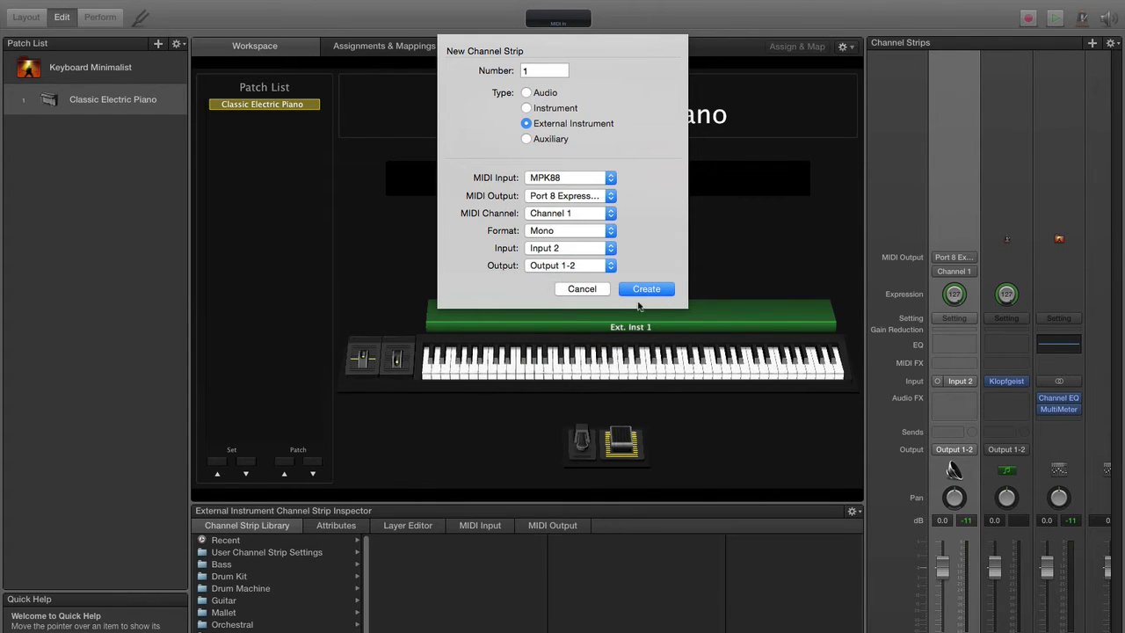
{"action": "left_click", "coordinate": [597, 291]}
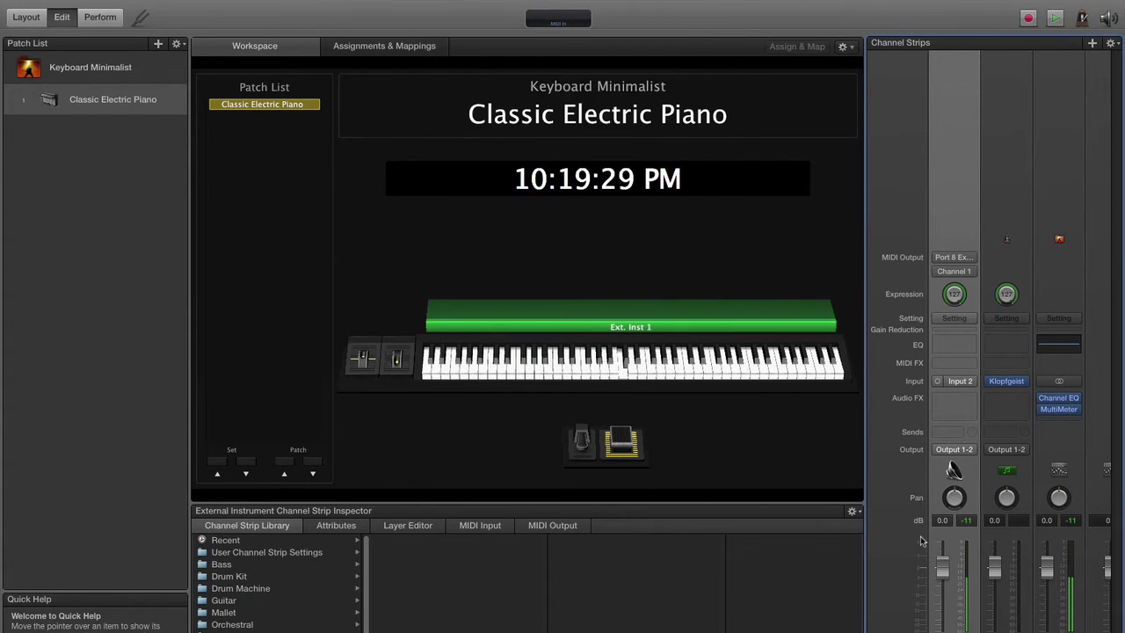
Insert Utility > Auto Sampler > Mono into Ext. Inst 1's Audio FX slot
{"action": "left_click", "coordinate": [961, 398]}
{"action": "mouse_move", "coordinate": [958, 573]}
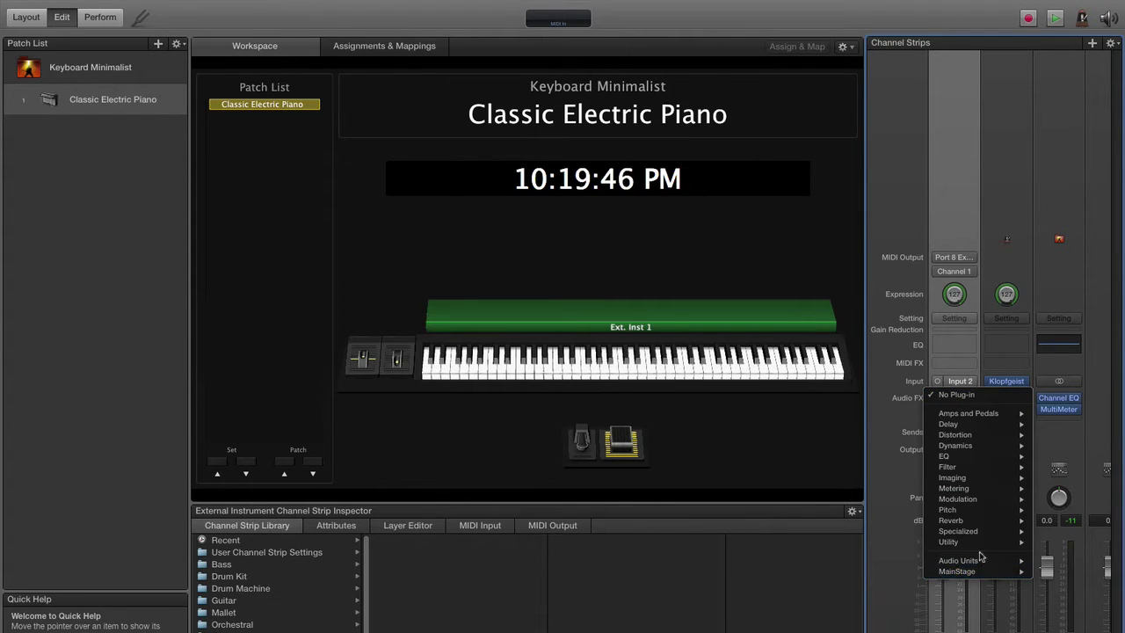
{"action": "mouse_move", "coordinate": [973, 545]}
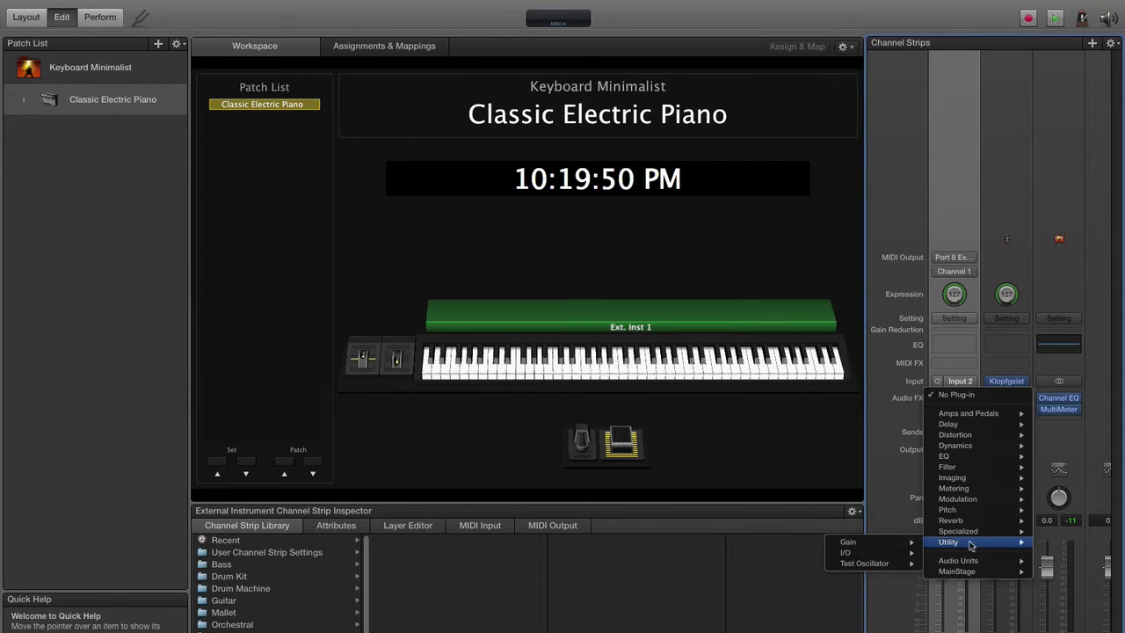
{"action": "mouse_move", "coordinate": [976, 573]}
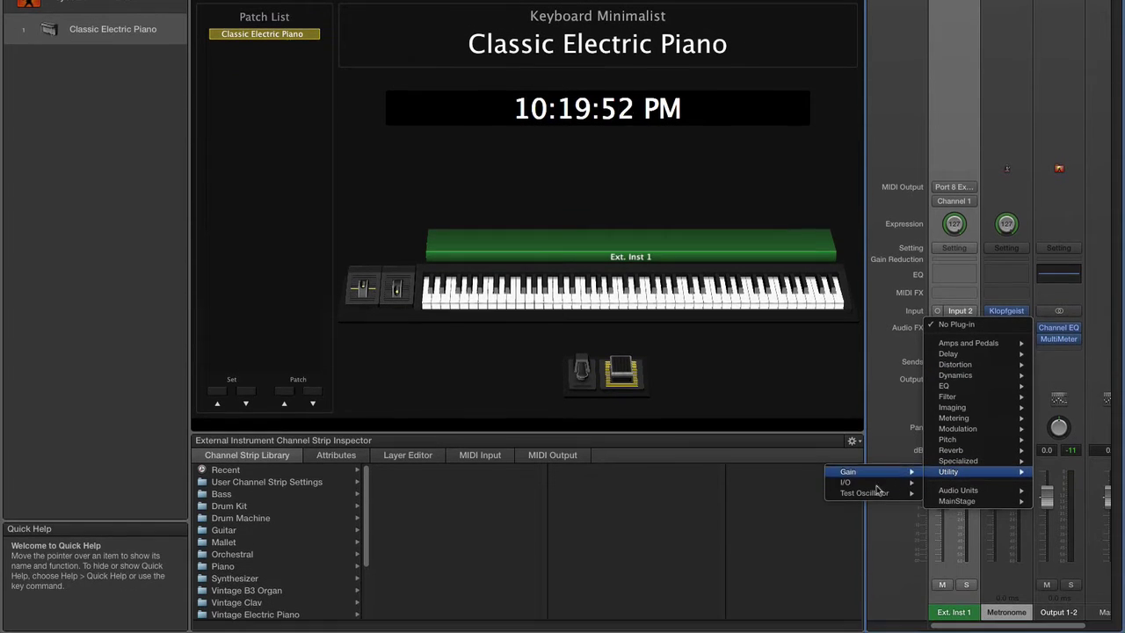
{"action": "mouse_move", "coordinate": [842, 620]}
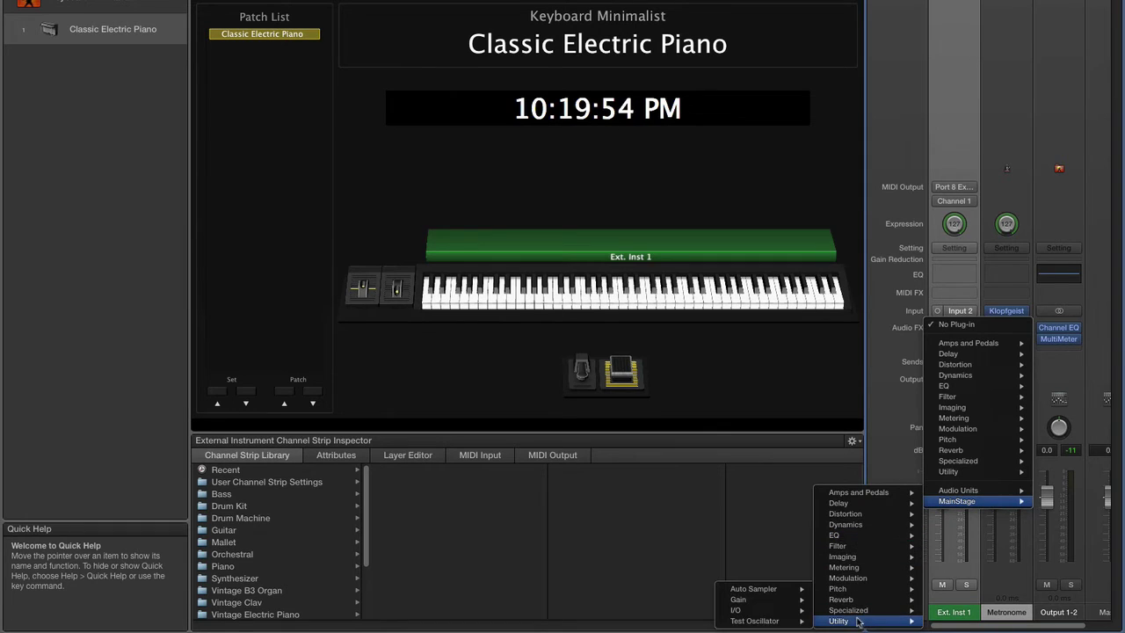
{"action": "mouse_move", "coordinate": [753, 589]}
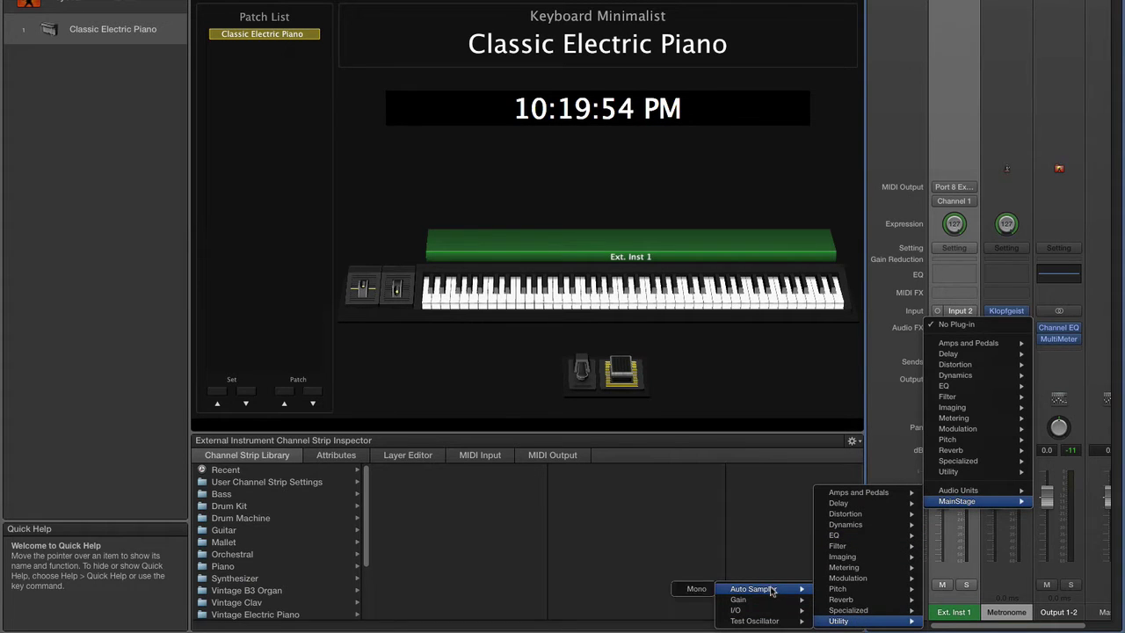
{"action": "left_click", "coordinate": [700, 590]}
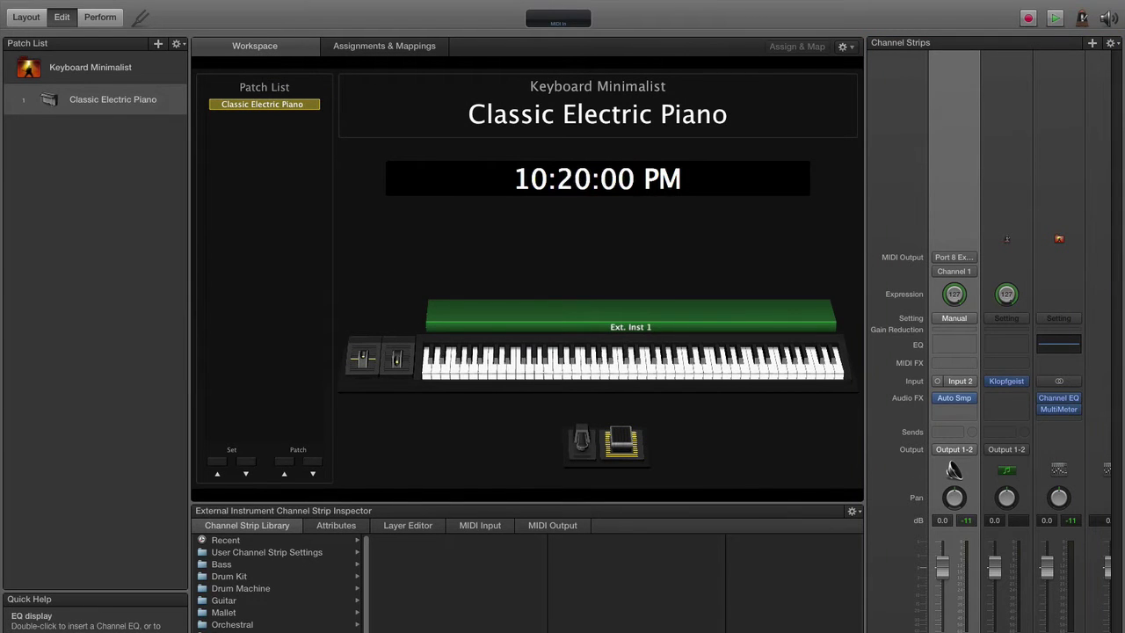
In Auto Sampler, sample every 3 semitones with six velocity layers and an Exp2 velocity curve
{"action": "left_click", "coordinate": [953, 397]}
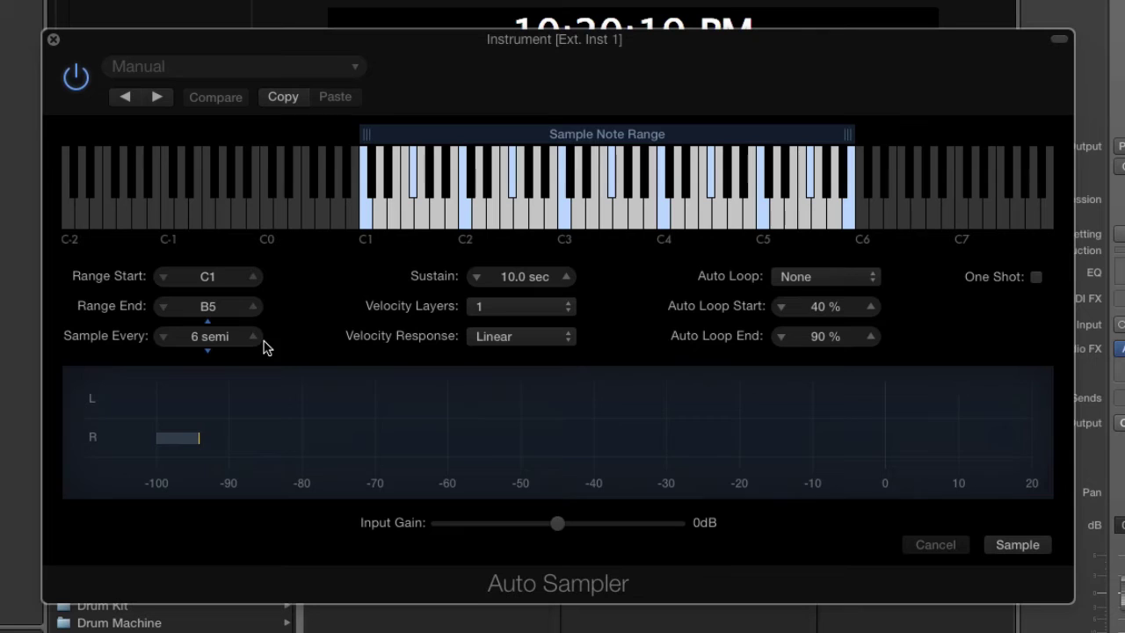
{"action": "left_click", "coordinate": [162, 336]}
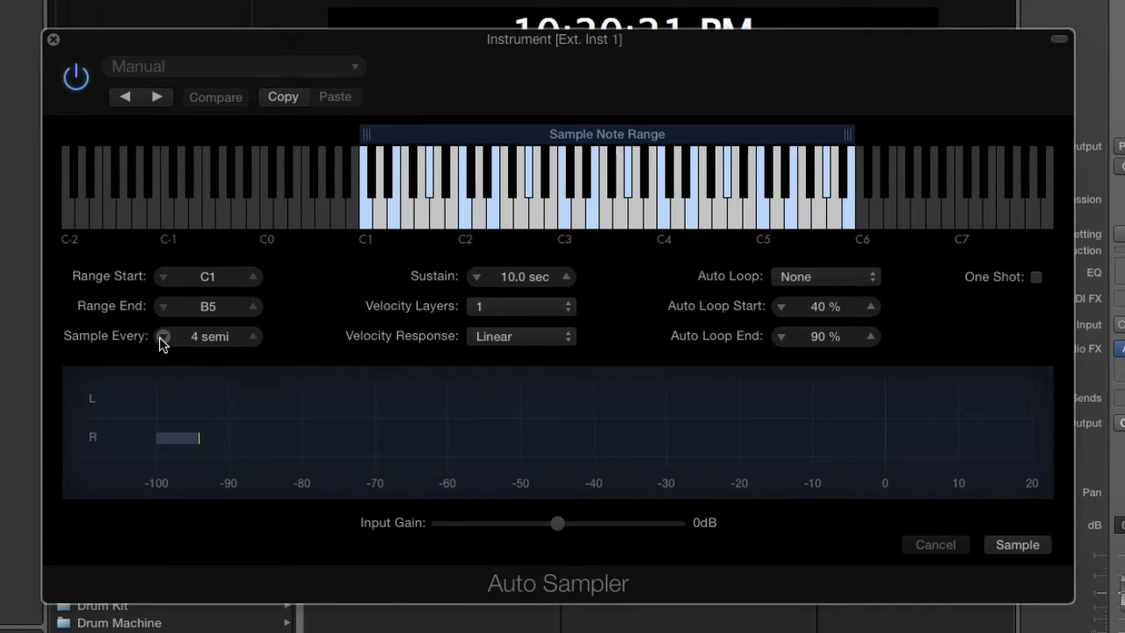
{"action": "left_click", "coordinate": [163, 337]}
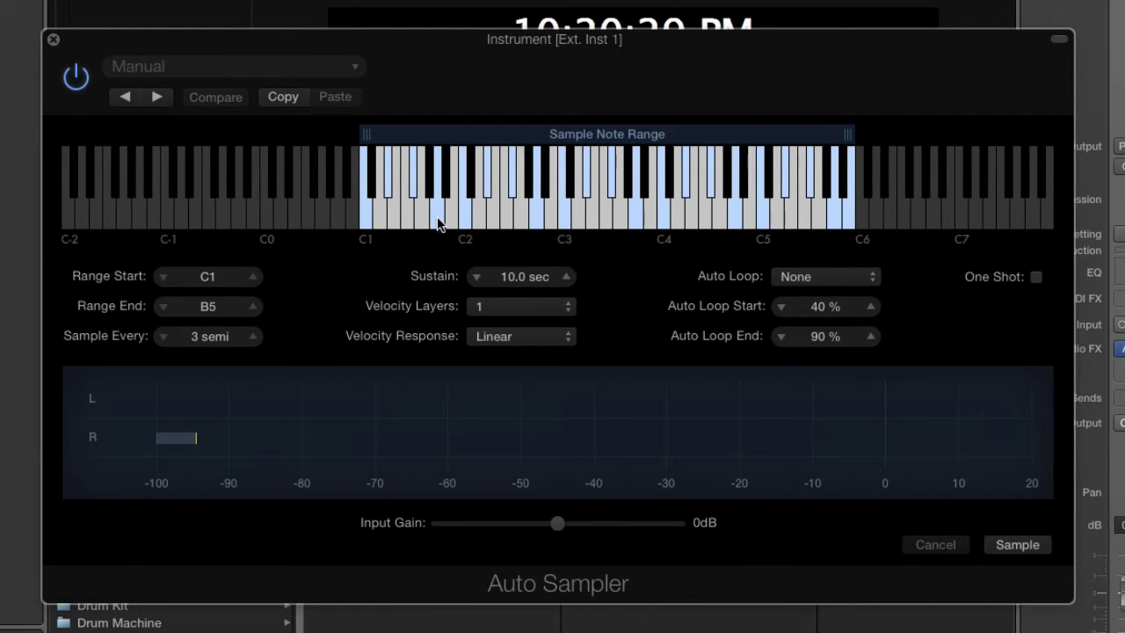
{"action": "left_click", "coordinate": [493, 307]}
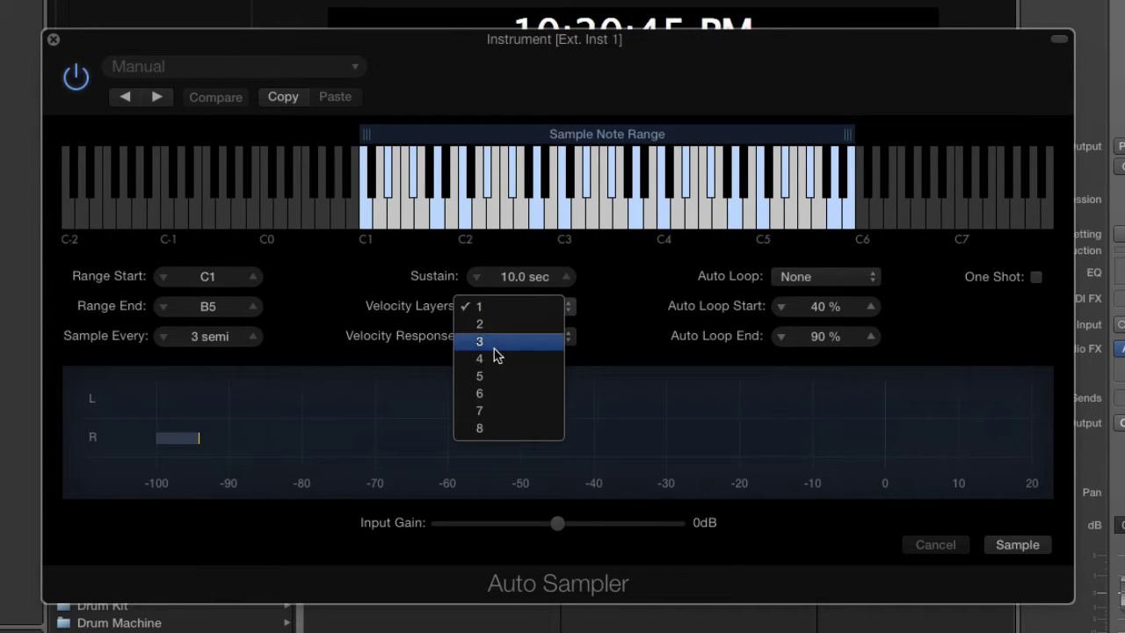
{"action": "left_click", "coordinate": [498, 393]}
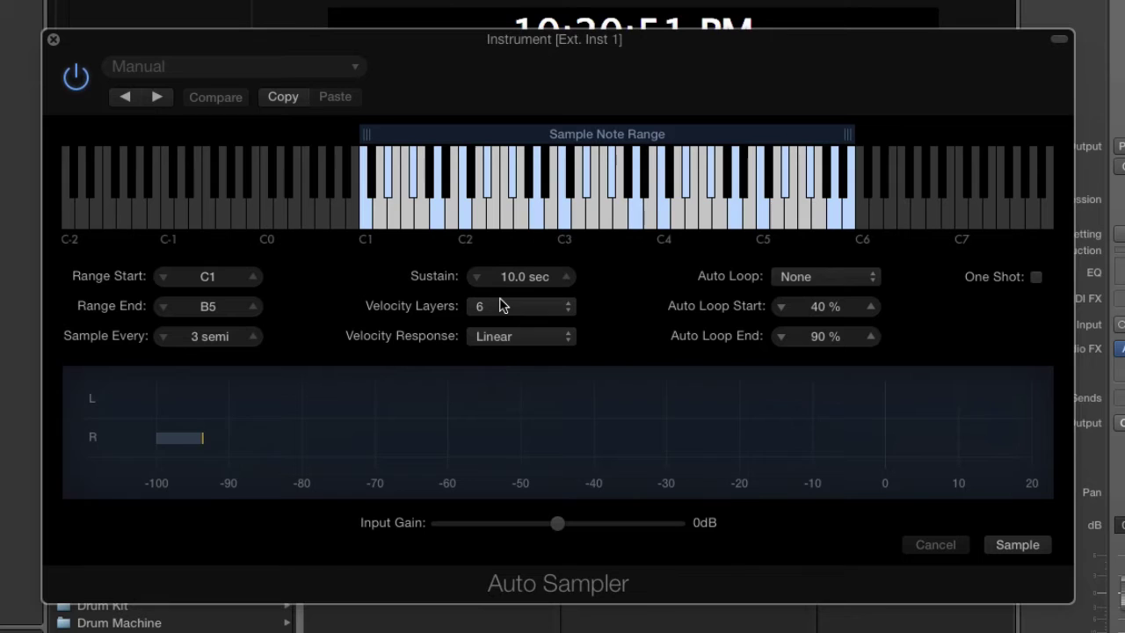
{"action": "left_click", "coordinate": [505, 339]}
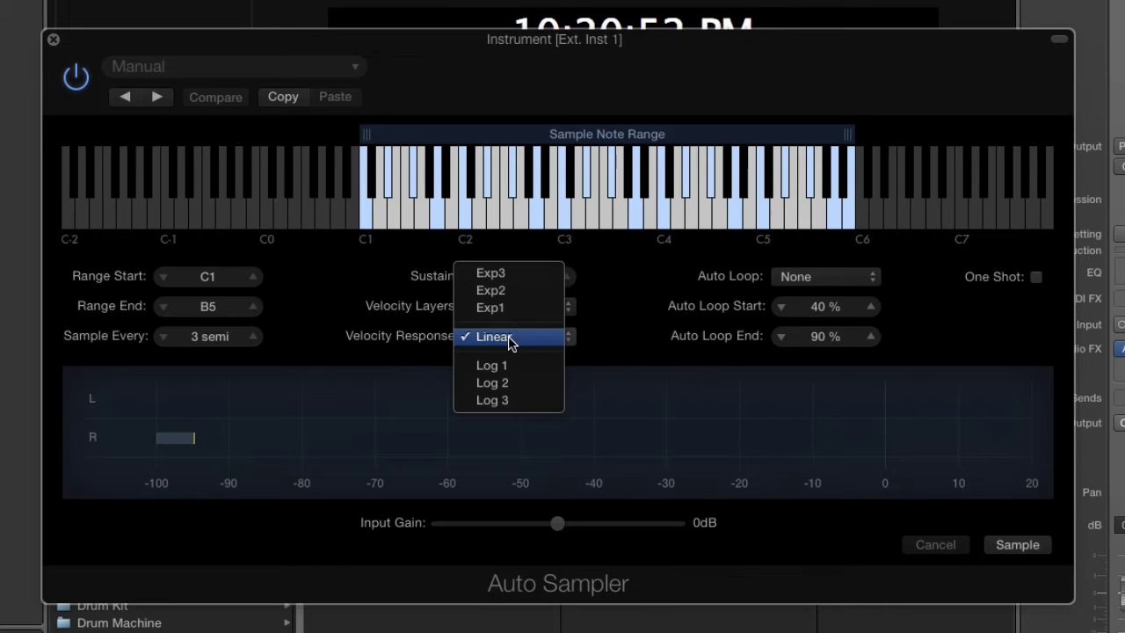
{"action": "left_click", "coordinate": [515, 292]}
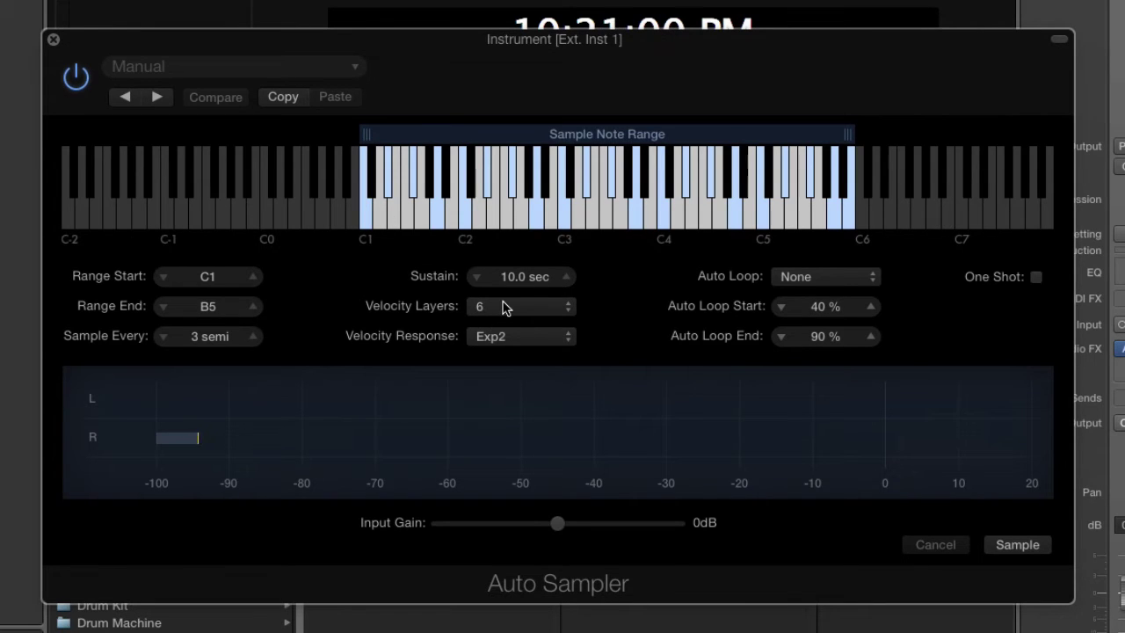
Shorten the sustain to 4.0 seconds and extend the sample note range down to C0
{"action": "left_click", "coordinate": [475, 276]}
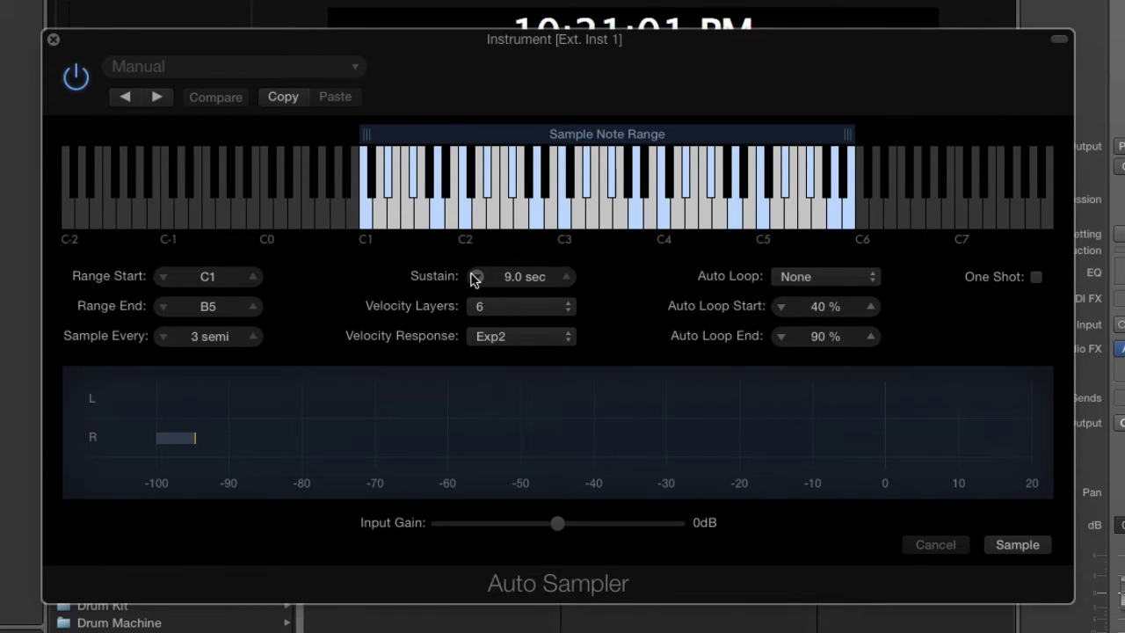
{"action": "left_click", "coordinate": [475, 277]}
{"action": "left_click", "coordinate": [476, 277]}
{"action": "left_click", "coordinate": [476, 277]}
{"action": "left_click", "coordinate": [476, 277]}
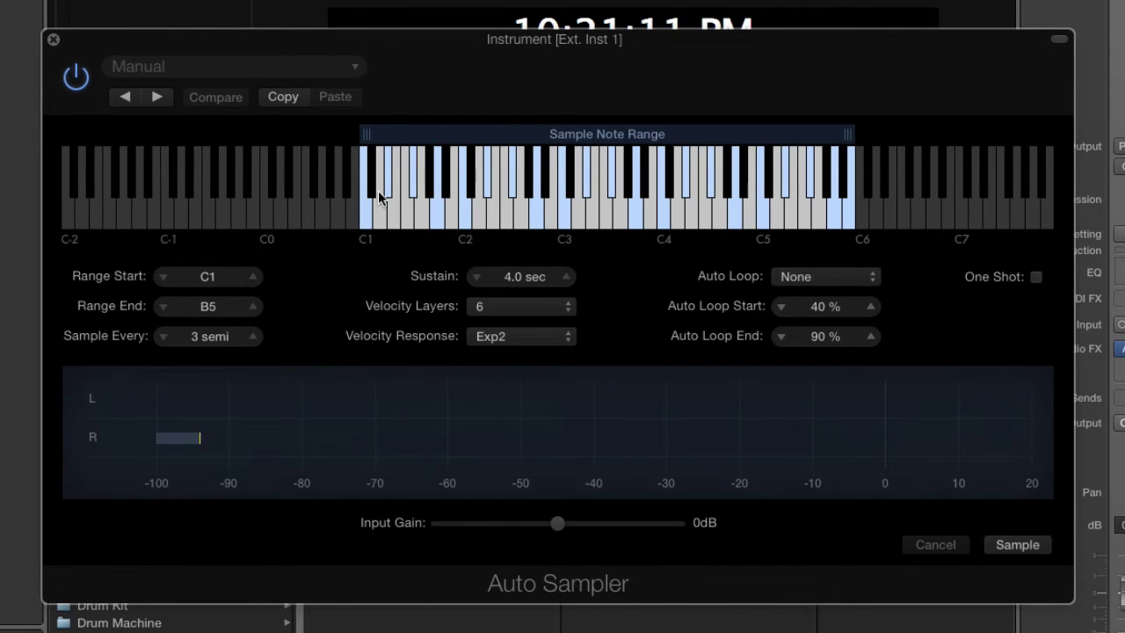
{"action": "left_click_drag", "start_coordinate": [366, 134], "coordinate": [265, 147]}
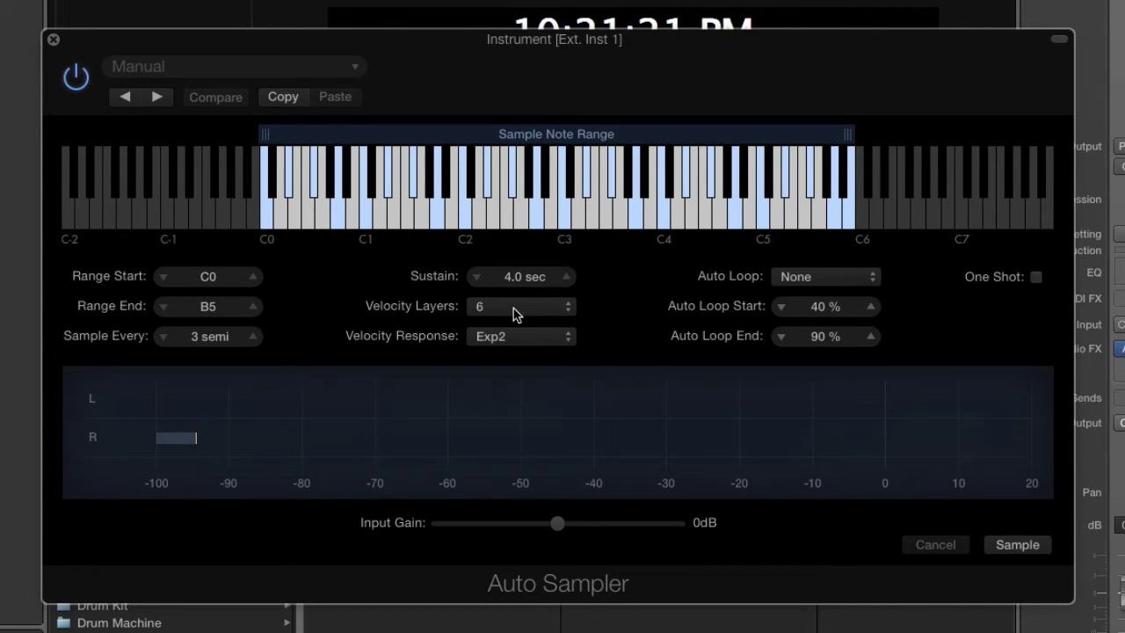
Set the Auto Sampler's Auto Loop mode to Search with XFade
{"action": "left_click", "coordinate": [828, 280]}
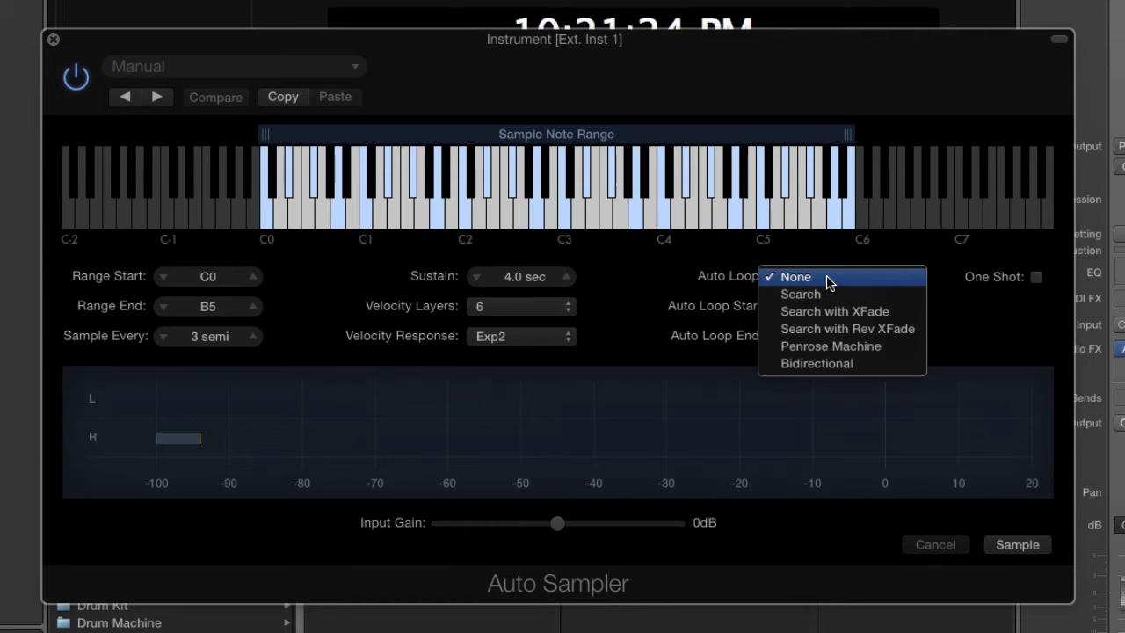
{"action": "left_click", "coordinate": [858, 314]}
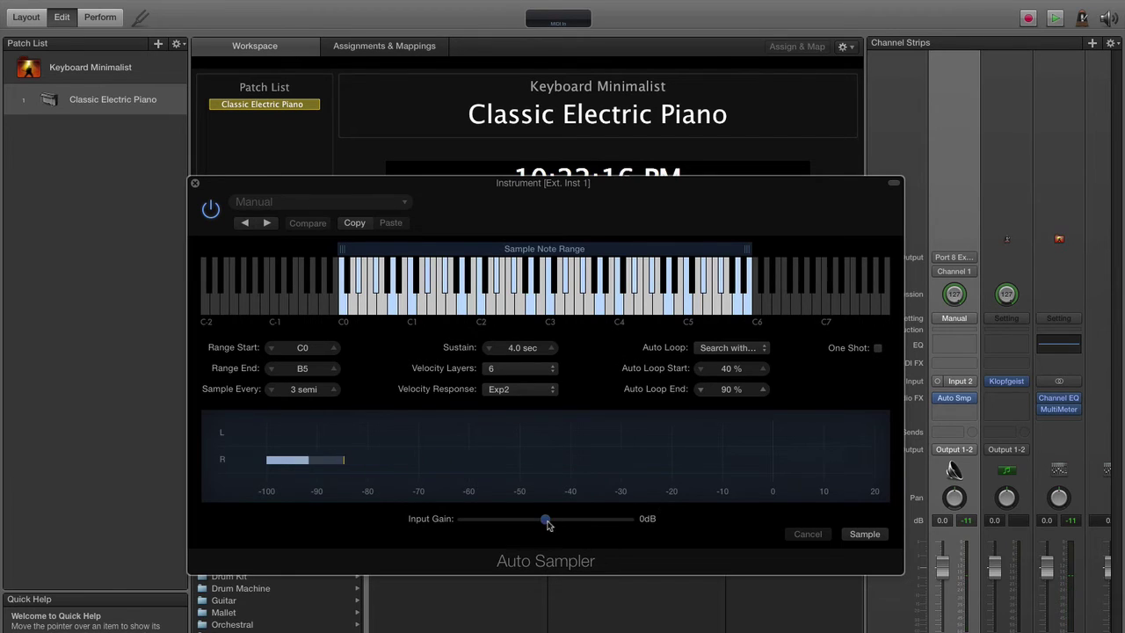
Raise the input gain to 10 dB, trim the last digit of the instrument name, and start sampling
{"action": "left_click_drag", "start_coordinate": [545, 519], "coordinate": [578, 530]}
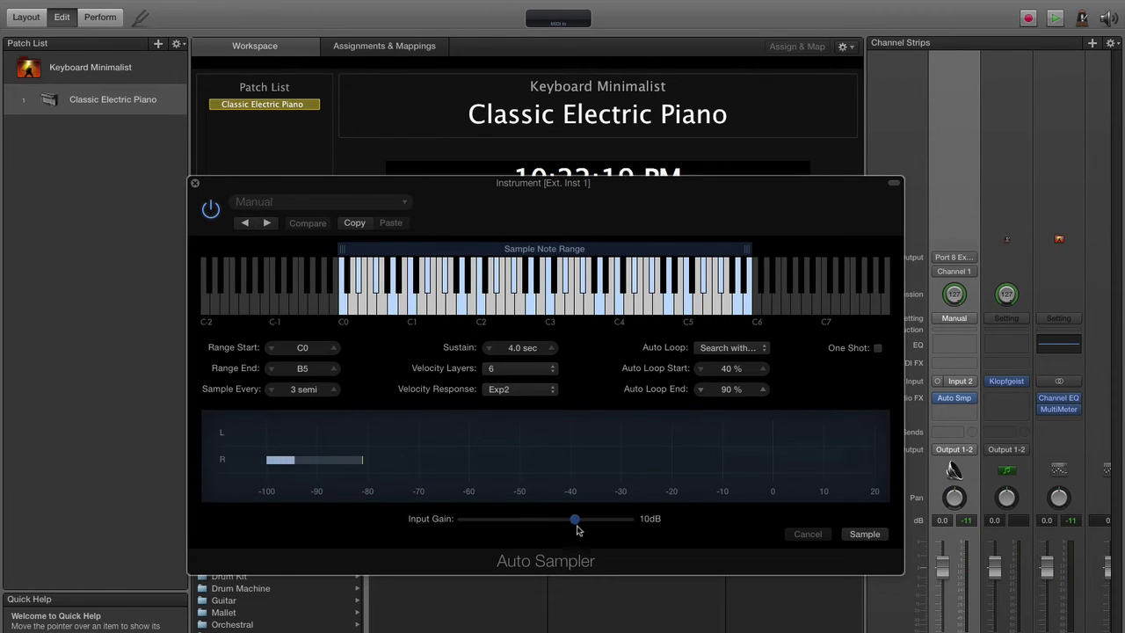
{"action": "left_click", "coordinate": [864, 535]}
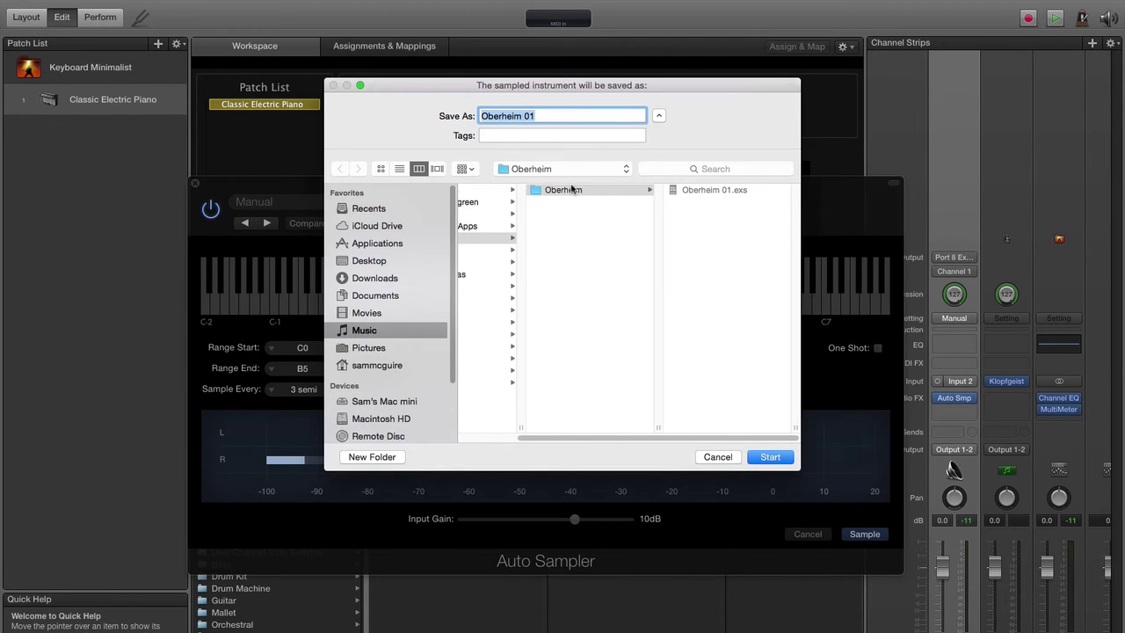
{"action": "left_click", "coordinate": [544, 117]}
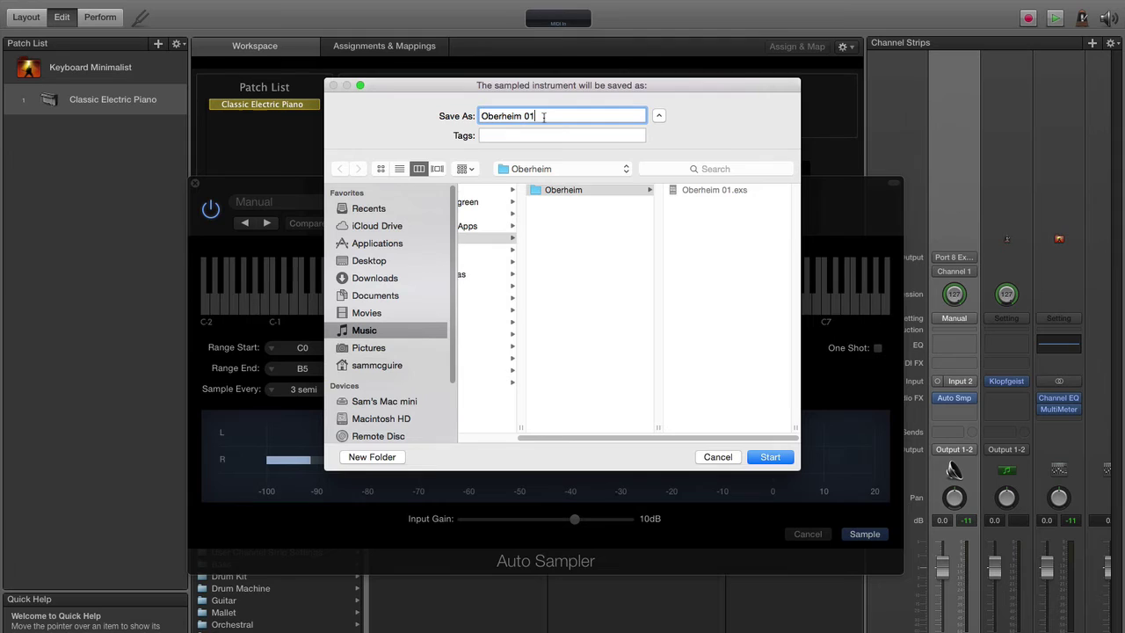
{"action": "key", "text": "BackSpace"}
{"action": "left_click", "coordinate": [773, 457]}
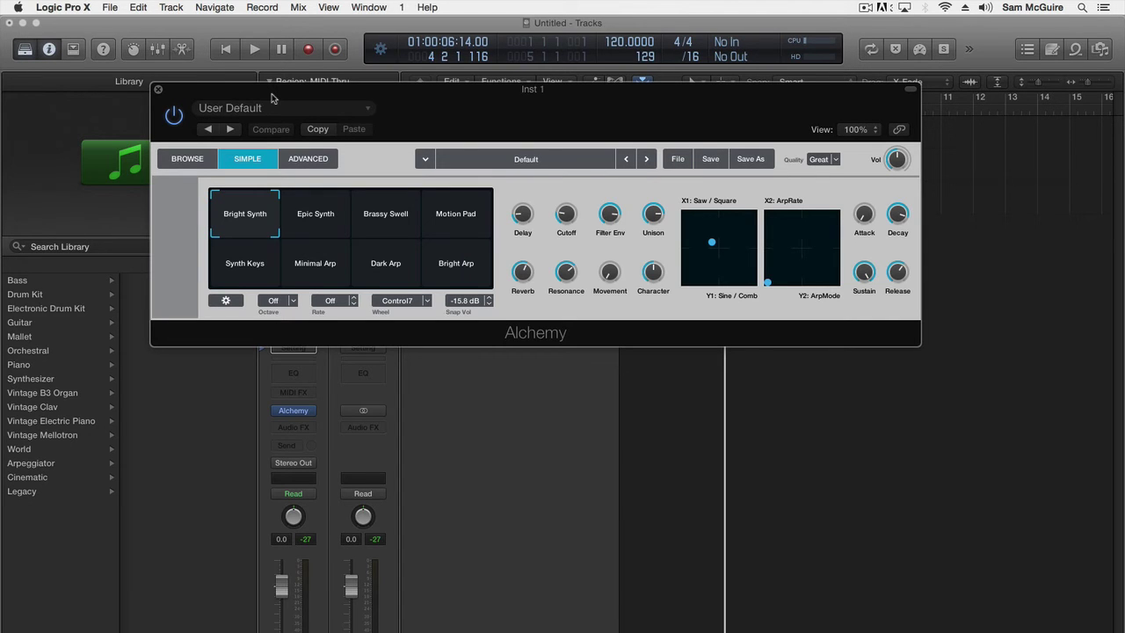
Switch Alchemy to Advanced view, choose Import Audio for Source A, and select Oberheim 02.exs
{"action": "left_click", "coordinate": [312, 160]}
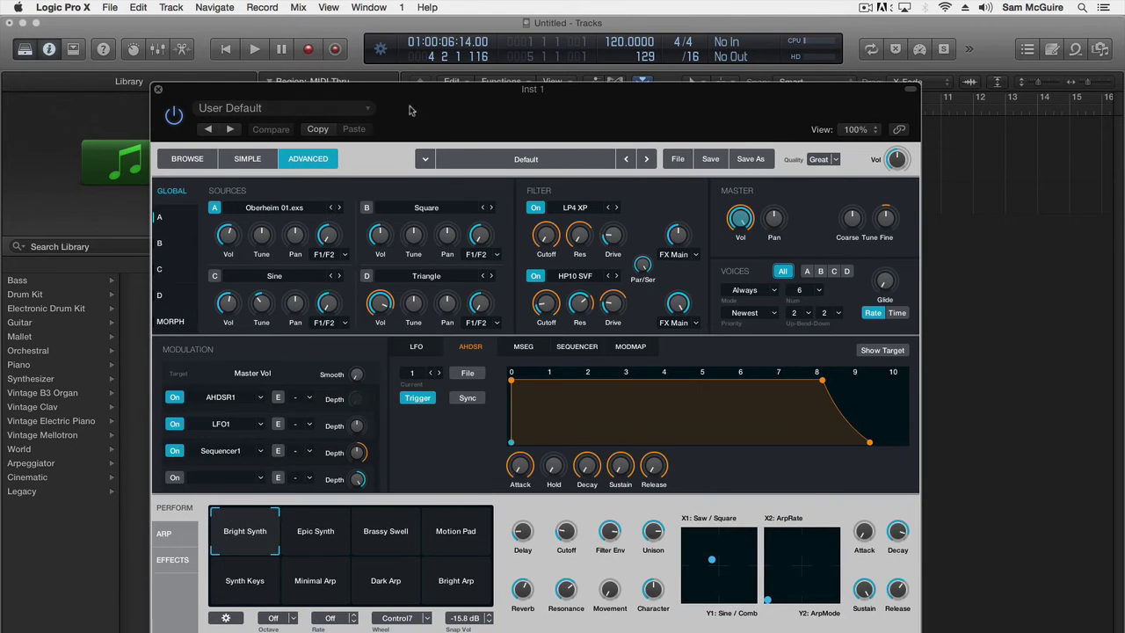
{"action": "left_click_drag", "start_coordinate": [440, 110], "coordinate": [480, 100]}
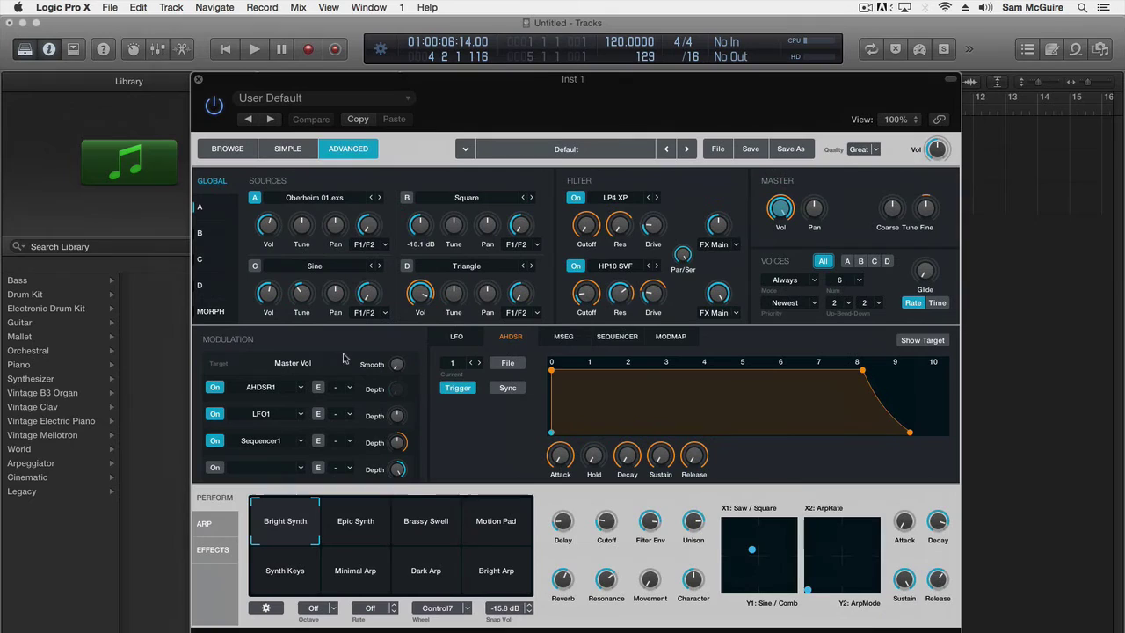
{"action": "left_click", "coordinate": [338, 201]}
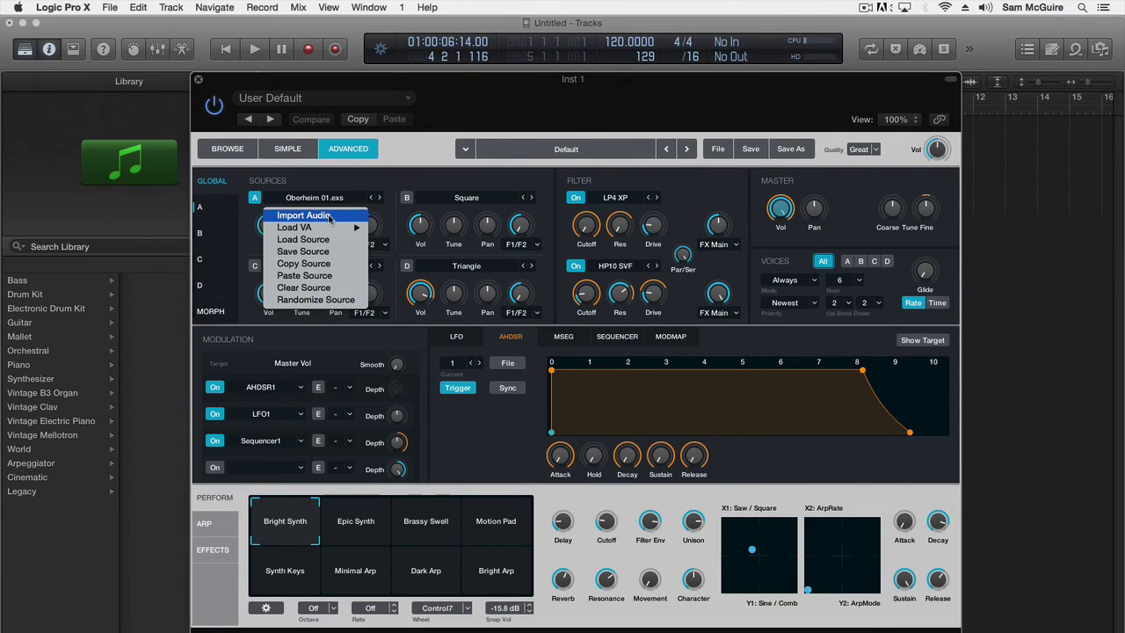
{"action": "left_click", "coordinate": [303, 215]}
{"action": "left_click", "coordinate": [448, 206]}
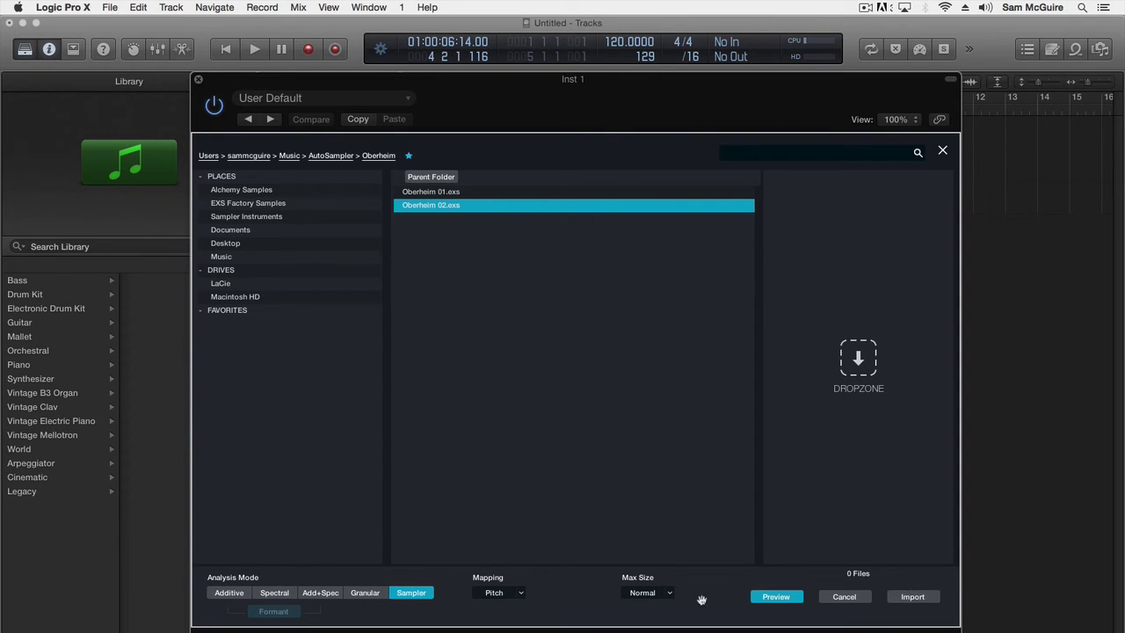
Import Oberheim 02.exs into Source A using Sampler analysis, Pitch mapping and Normal max size
{"action": "left_click", "coordinate": [229, 592]}
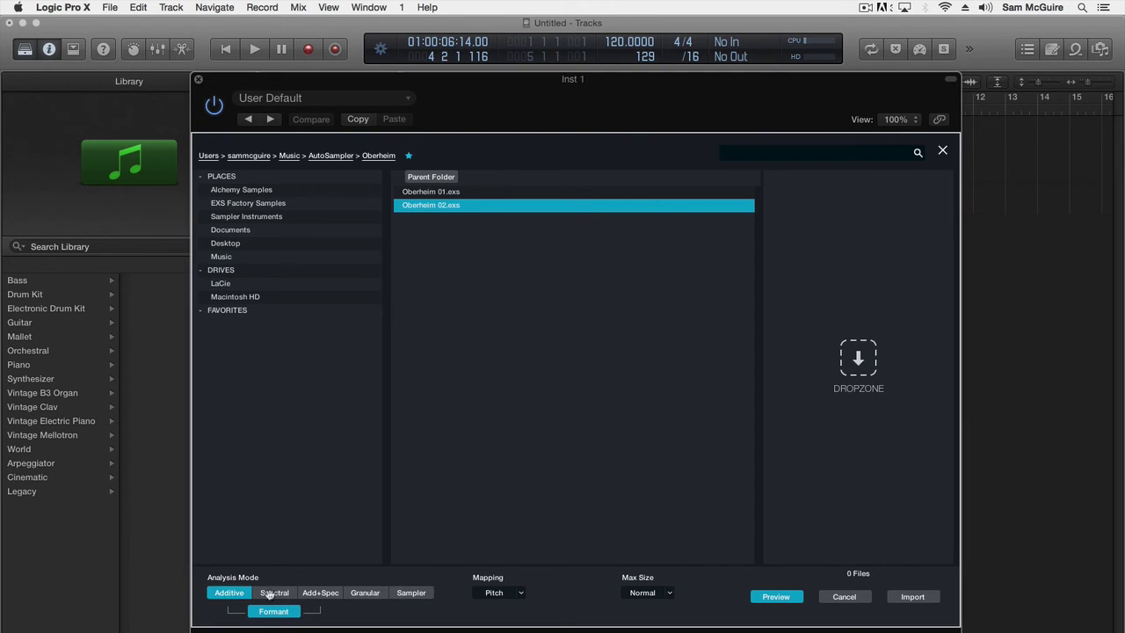
{"action": "left_click", "coordinate": [273, 593]}
{"action": "left_click", "coordinate": [322, 592]}
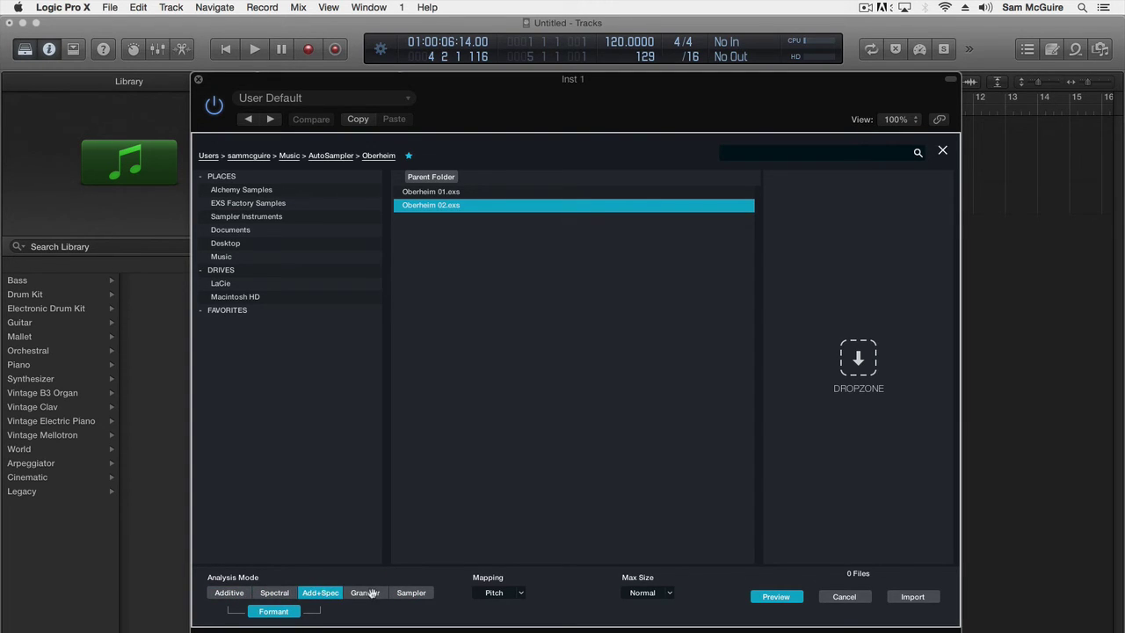
{"action": "left_click", "coordinate": [365, 592]}
{"action": "left_click", "coordinate": [410, 593]}
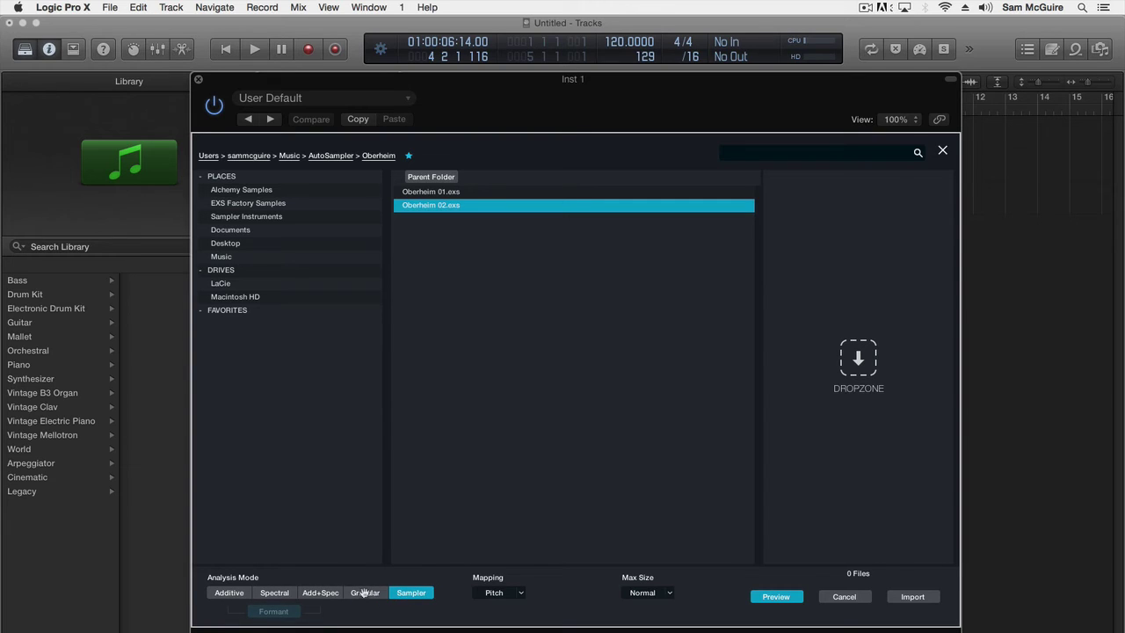
{"action": "left_click", "coordinate": [519, 593]}
{"action": "left_click", "coordinate": [575, 616]}
{"action": "left_click", "coordinate": [671, 594]}
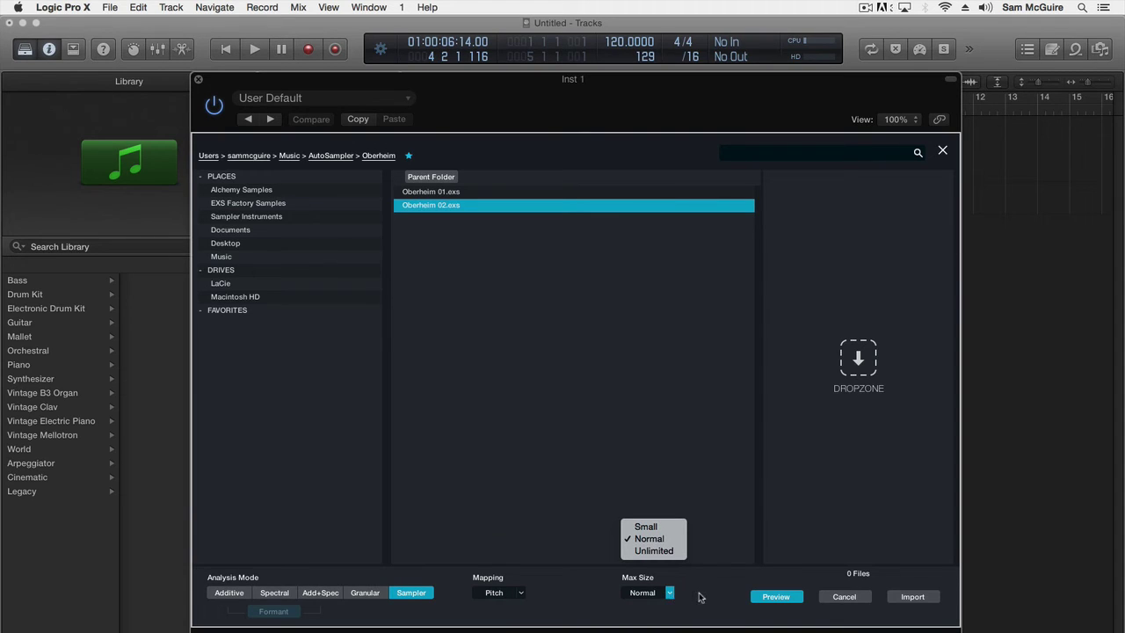
{"action": "left_click", "coordinate": [699, 597]}
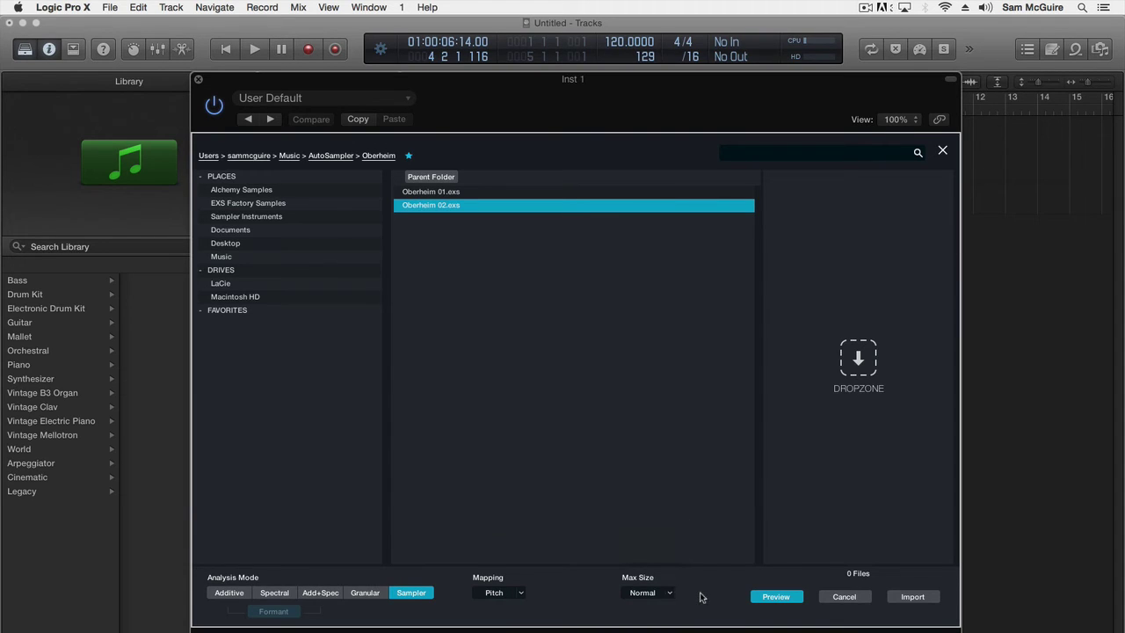
{"action": "left_click", "coordinate": [914, 597]}
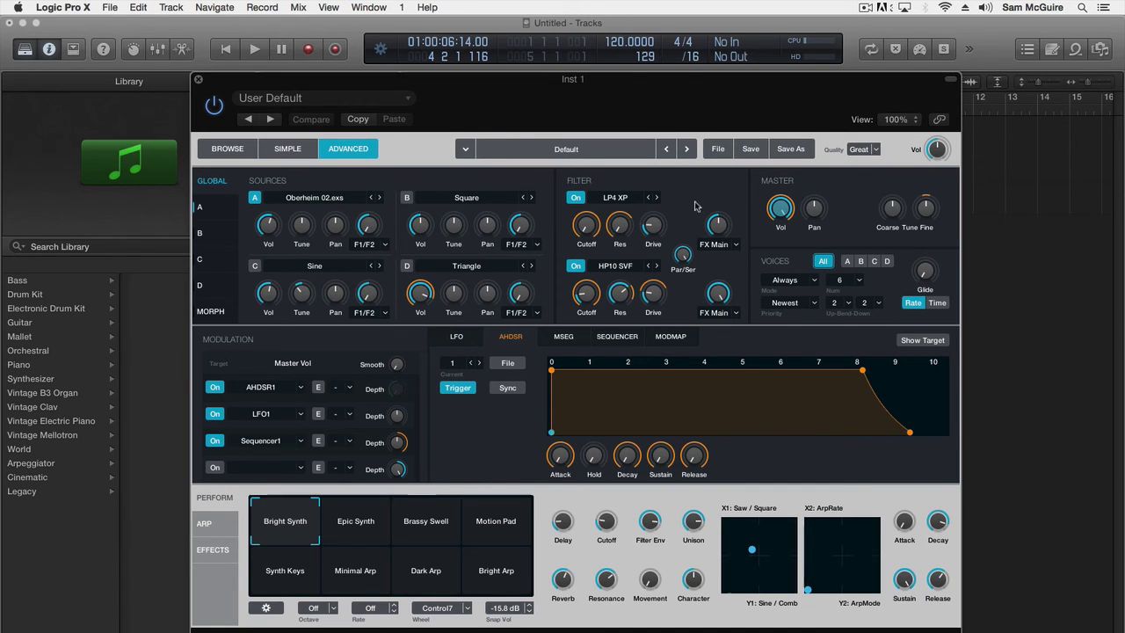
Show Source A's details and open its zone editor with the Oberheim 02 keymap
{"action": "left_click", "coordinate": [213, 210]}
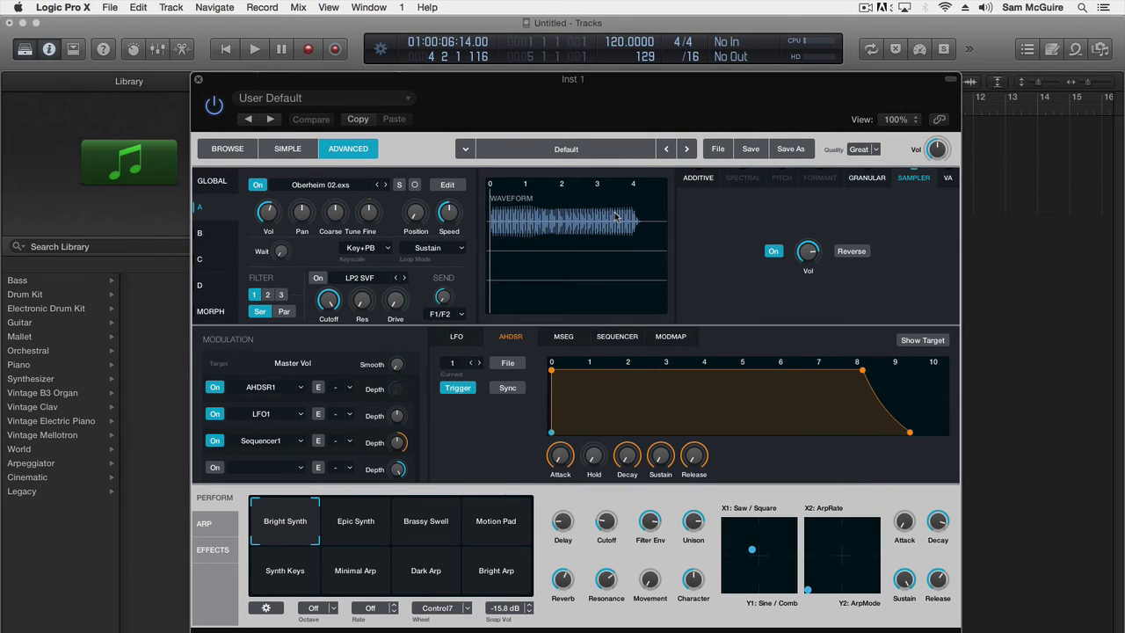
{"action": "left_click", "coordinate": [446, 185]}
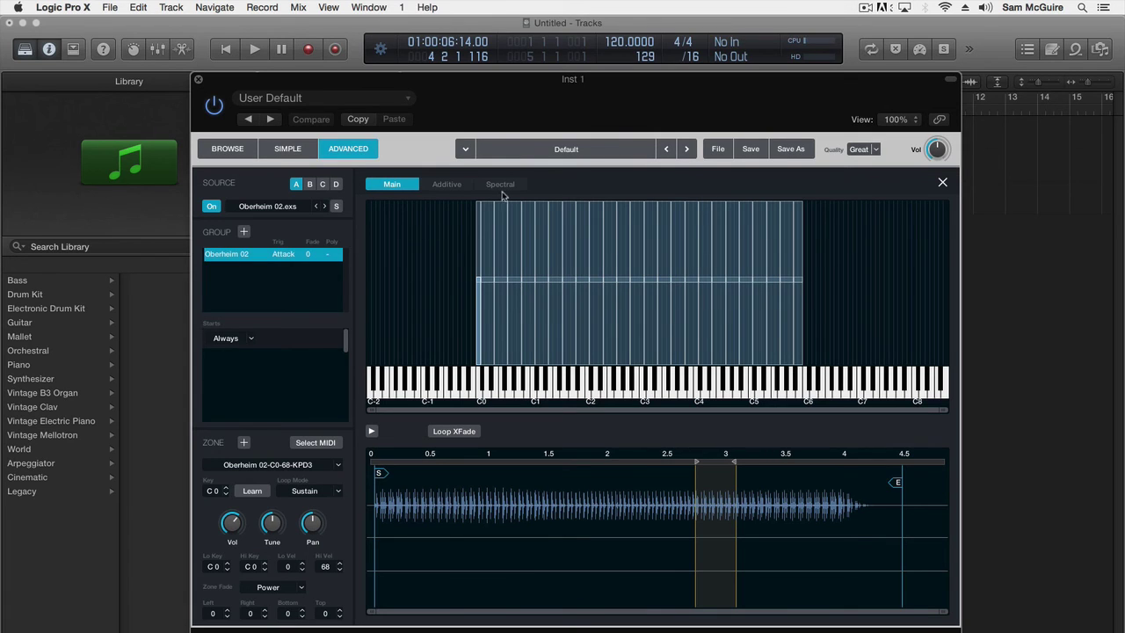
Reimport Oberheim 02.exs into Source A with Max Size set to Unlimited
{"action": "left_click", "coordinate": [292, 209]}
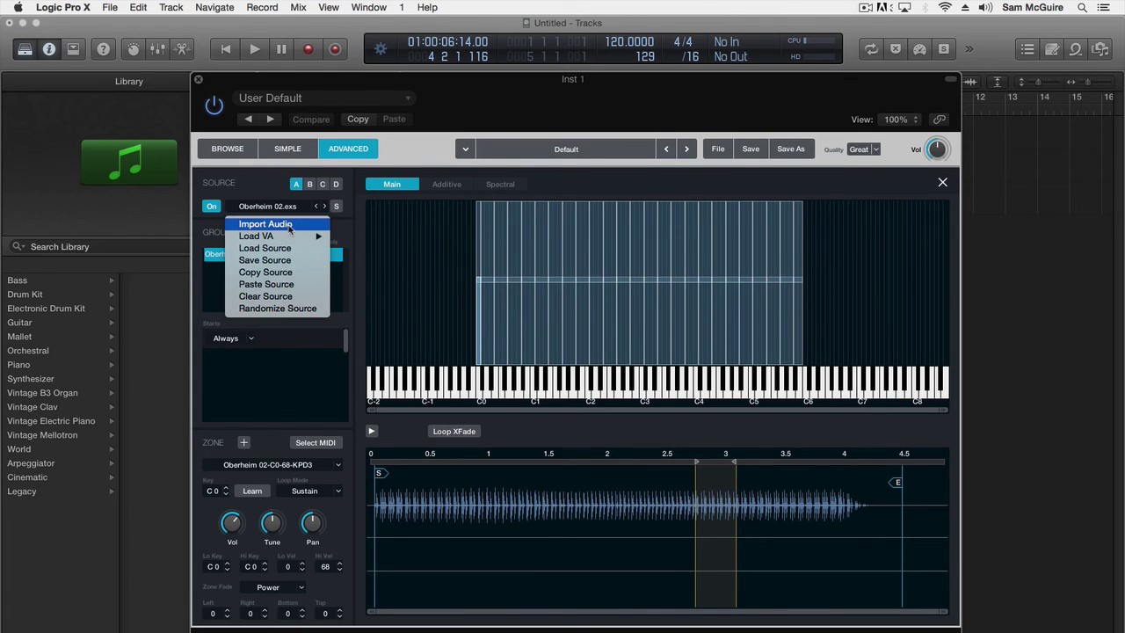
{"action": "left_click", "coordinate": [290, 225]}
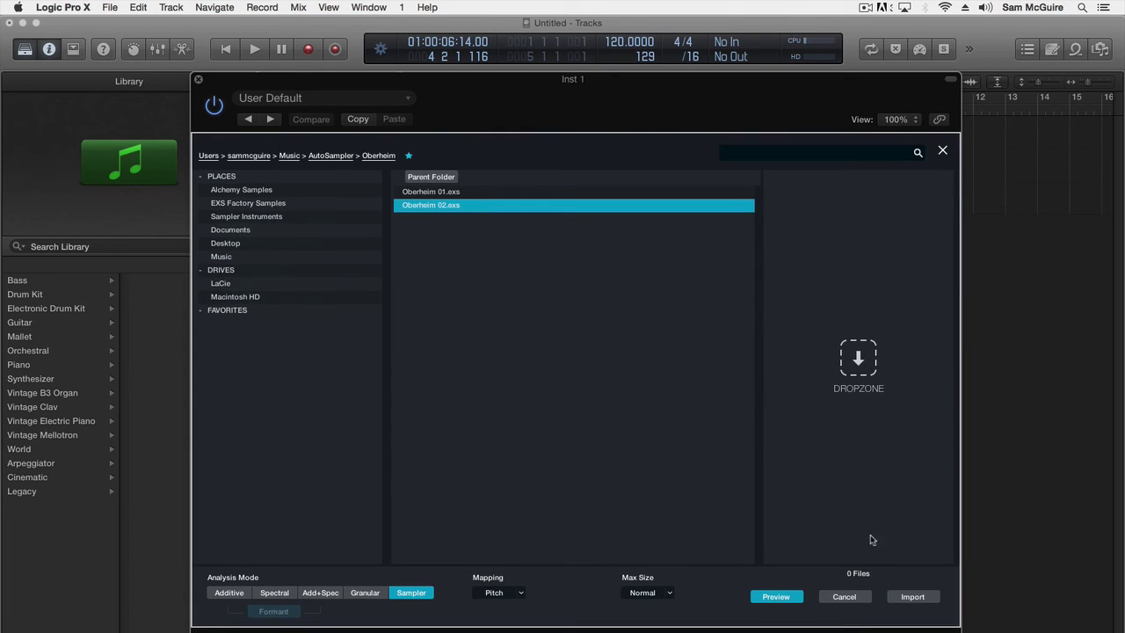
{"action": "left_click", "coordinate": [657, 594]}
{"action": "left_click", "coordinate": [656, 551]}
{"action": "left_click", "coordinate": [915, 597]}
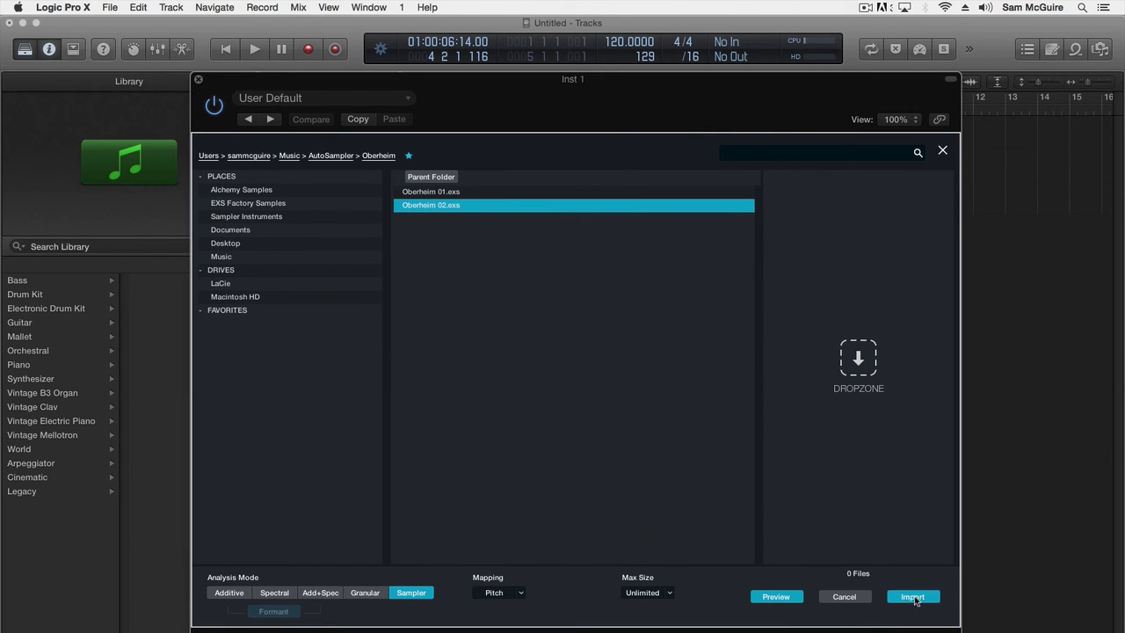